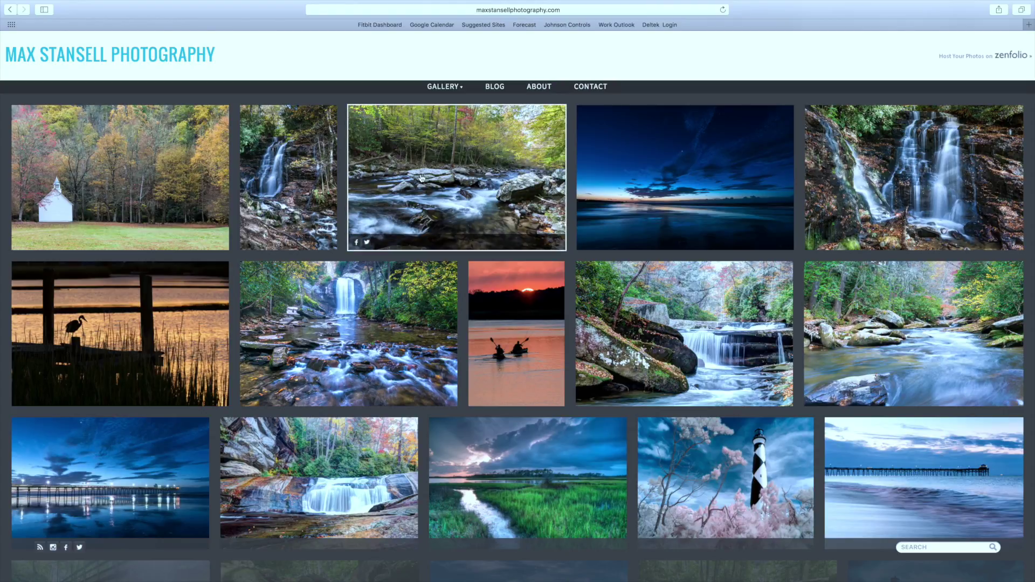
Open the Blog page of the photography website and switch to Lightroom.
{"action": "left_click", "coordinate": [491, 88]}
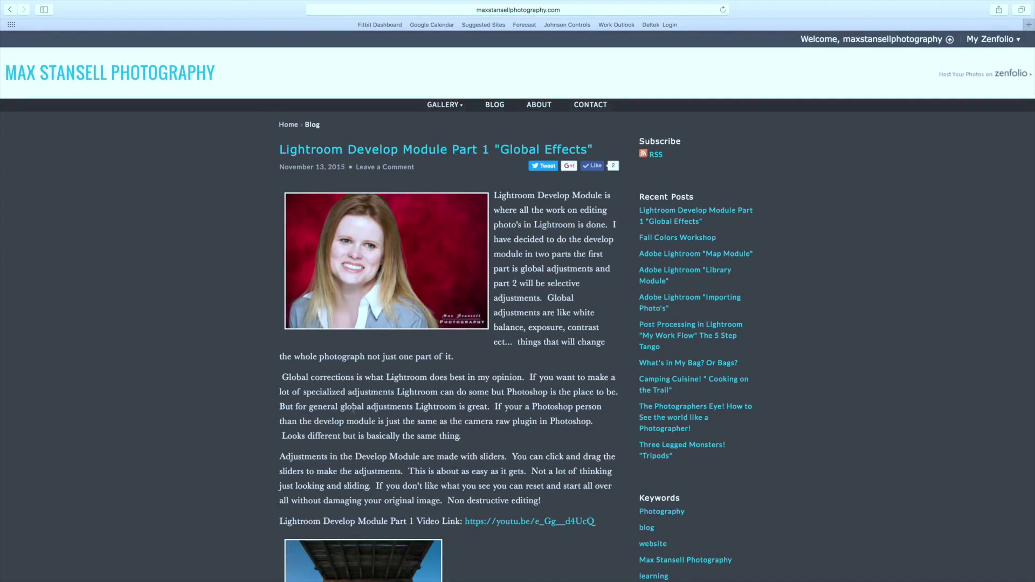
{"action": "scroll", "coordinate": [401, 226], "scroll_direction": "down", "scroll_amount": 1}
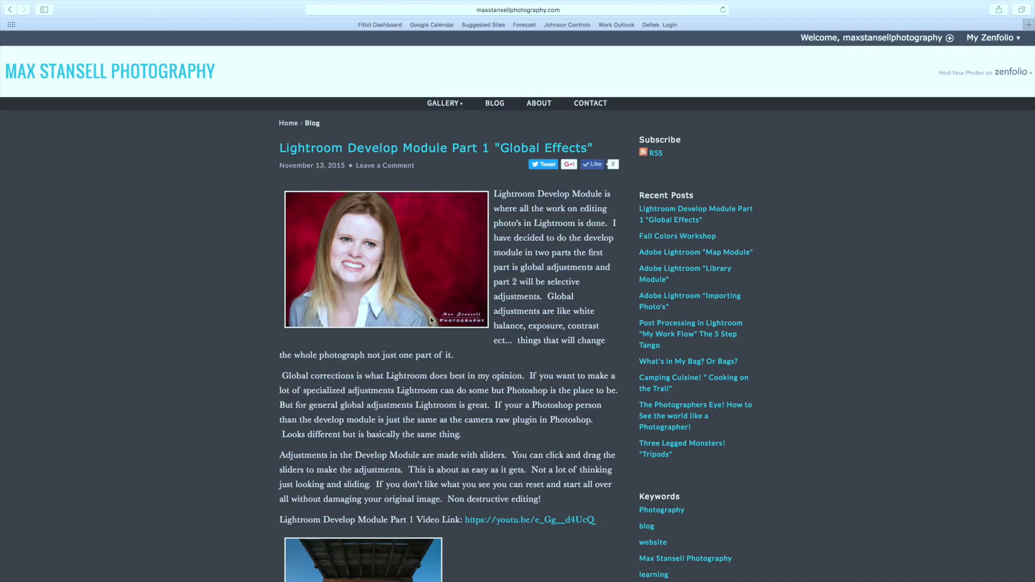
{"action": "mouse_move", "coordinate": [655, 580]}
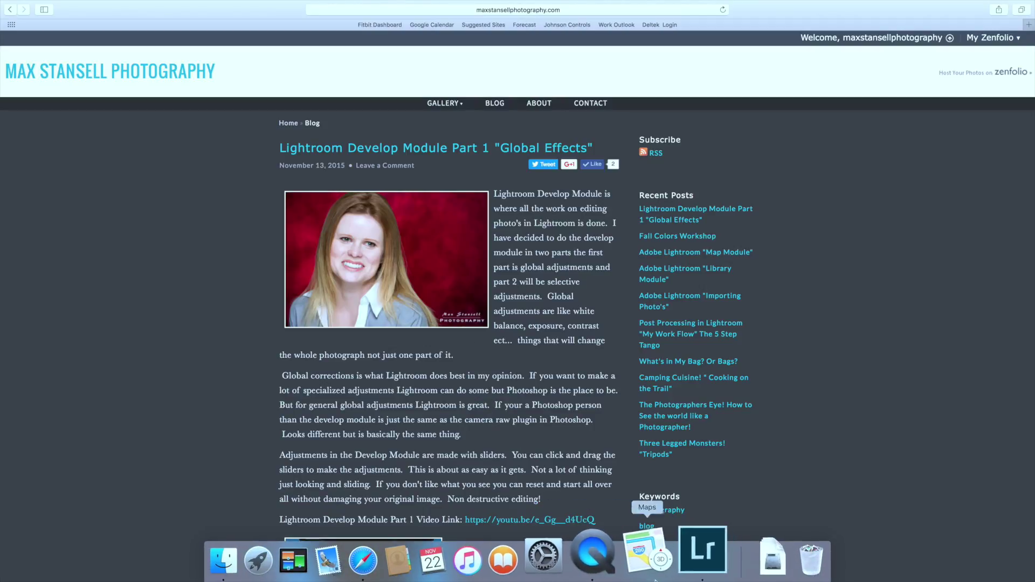
{"action": "left_click", "coordinate": [680, 564]}
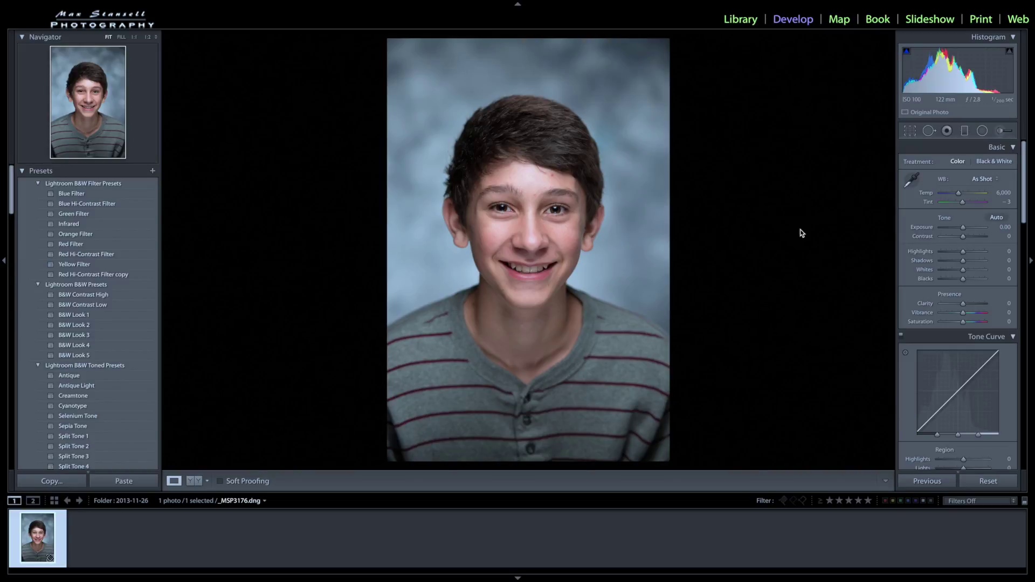
Set the portrait's Camera Calibration profile to Mothers Day 2014.
{"action": "scroll", "coordinate": [991, 300], "scroll_direction": "down", "scroll_amount": 10}
{"action": "scroll", "coordinate": [990, 301], "scroll_direction": "down", "scroll_amount": 5}
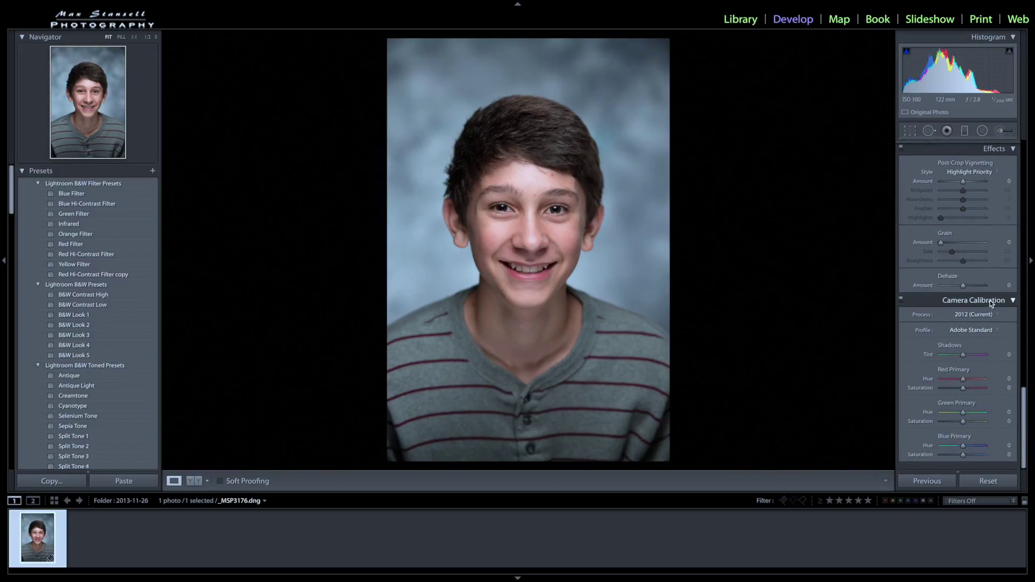
{"action": "left_click", "coordinate": [997, 335]}
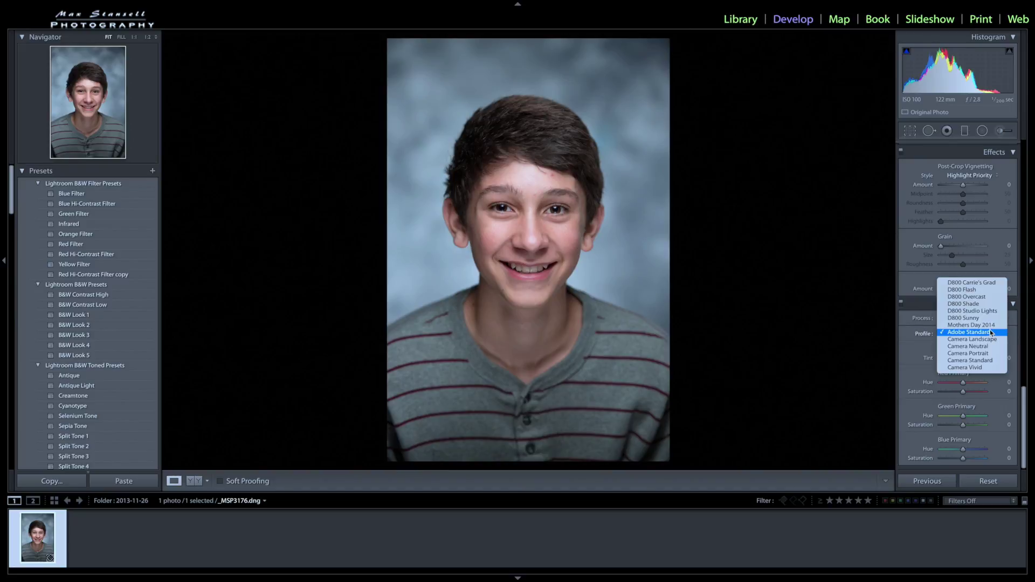
{"action": "left_click", "coordinate": [989, 325]}
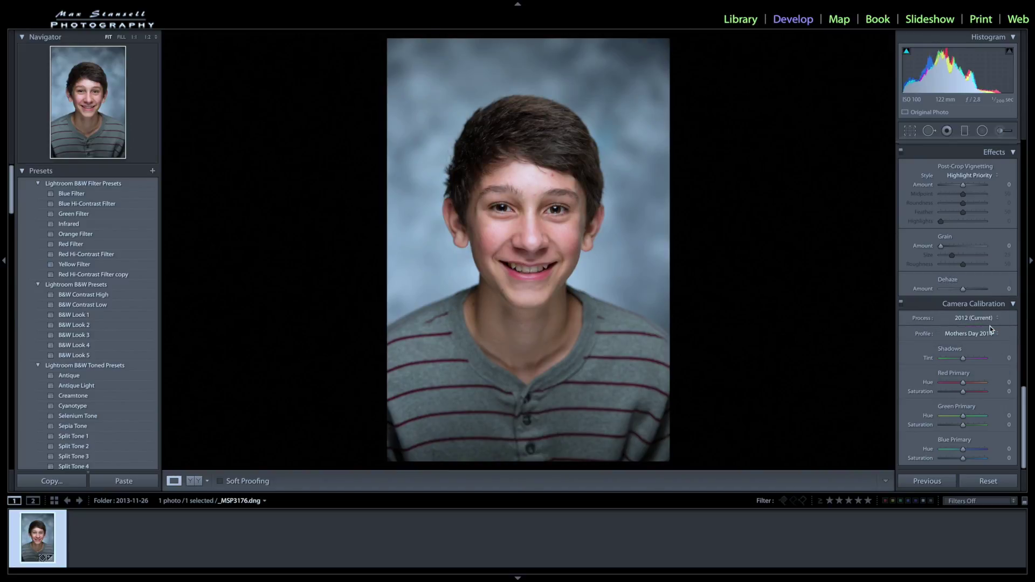
Enable profile corrections and chromatic aberration removal in the Lens Corrections.
{"action": "scroll", "coordinate": [989, 325], "scroll_direction": "up", "scroll_amount": 3}
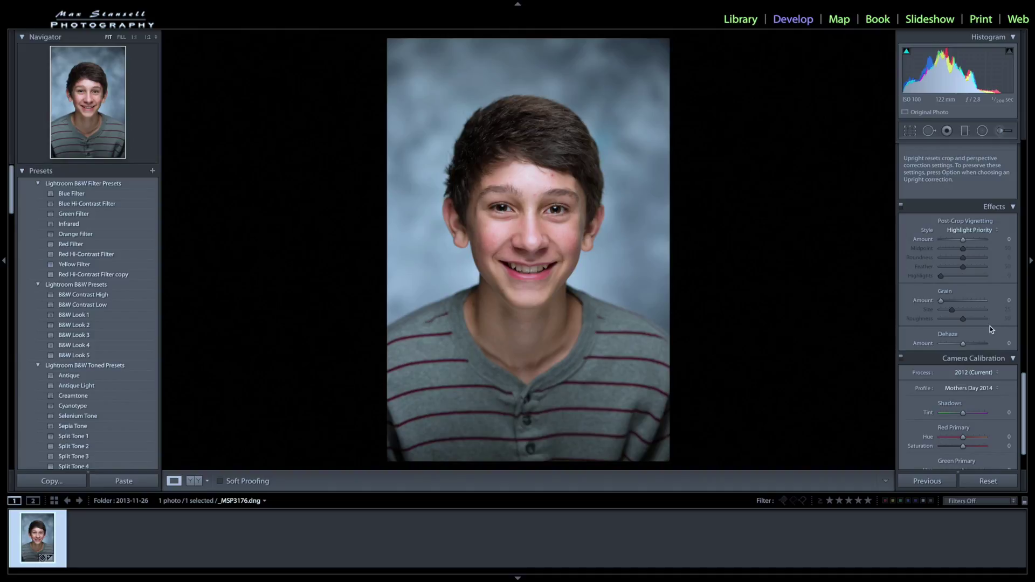
{"action": "scroll", "coordinate": [989, 326], "scroll_direction": "up", "scroll_amount": 3}
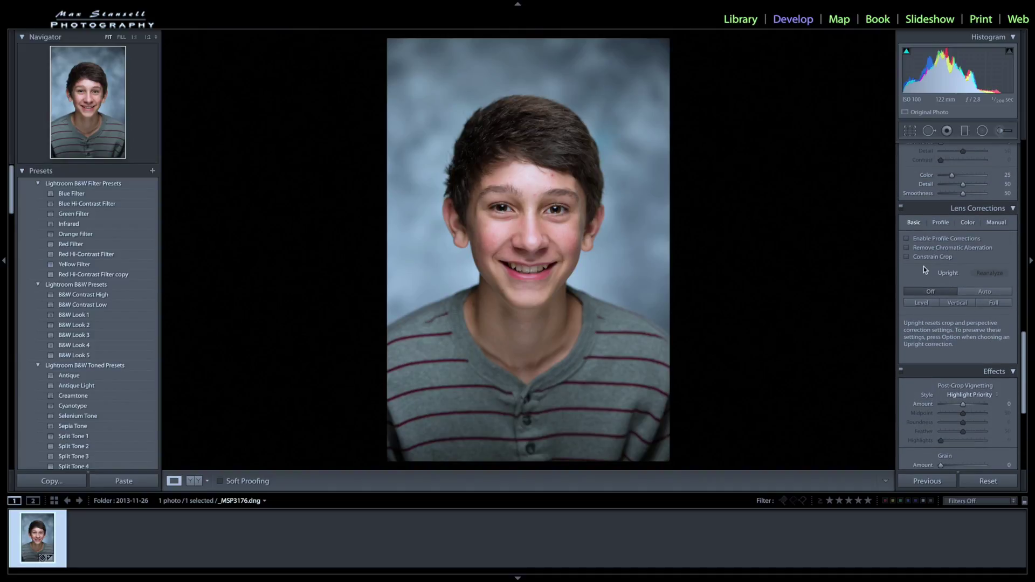
{"action": "left_click", "coordinate": [907, 239]}
{"action": "left_click", "coordinate": [906, 248]}
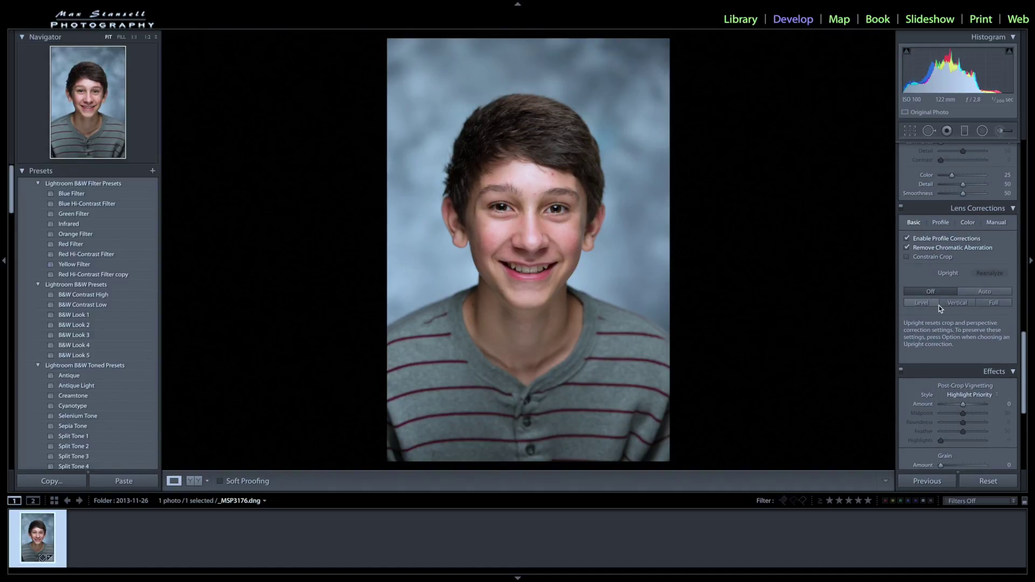
Sample the white balance from the grey area of the boy's shirt and set Temp to 5,563.
{"action": "scroll", "coordinate": [938, 305], "scroll_direction": "up", "scroll_amount": 6}
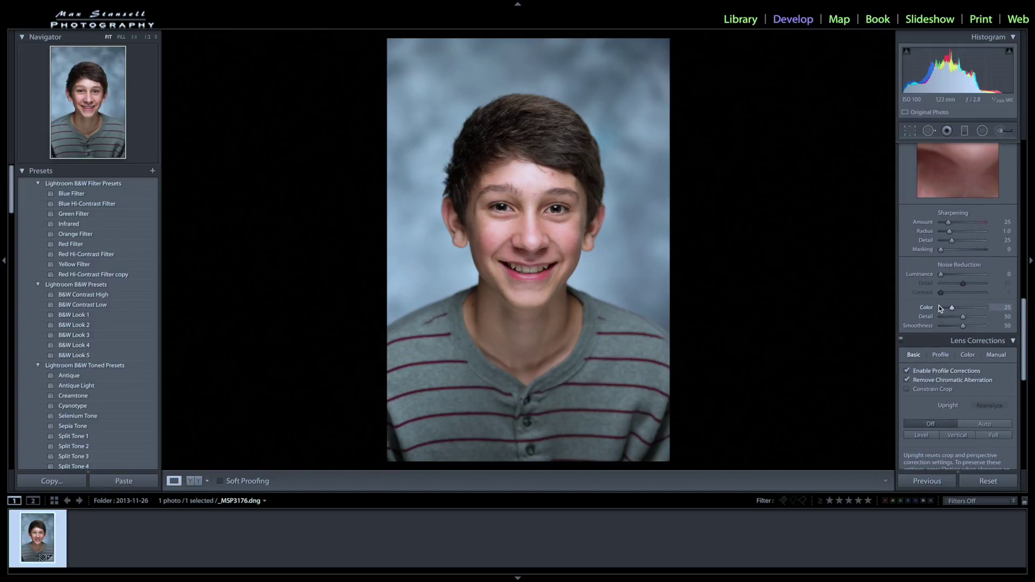
{"action": "scroll", "coordinate": [939, 305], "scroll_direction": "up", "scroll_amount": 10}
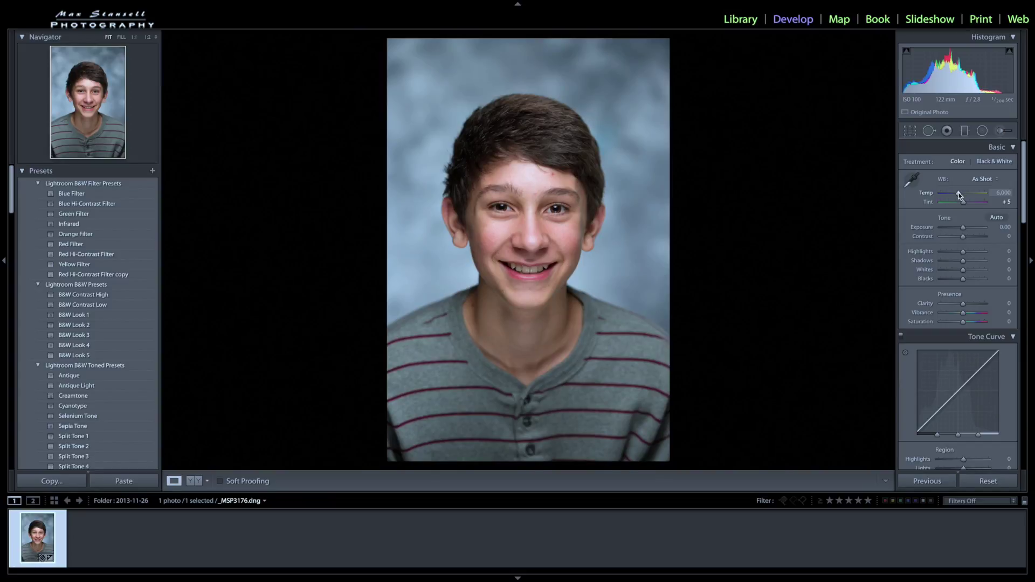
{"action": "left_click", "coordinate": [912, 180]}
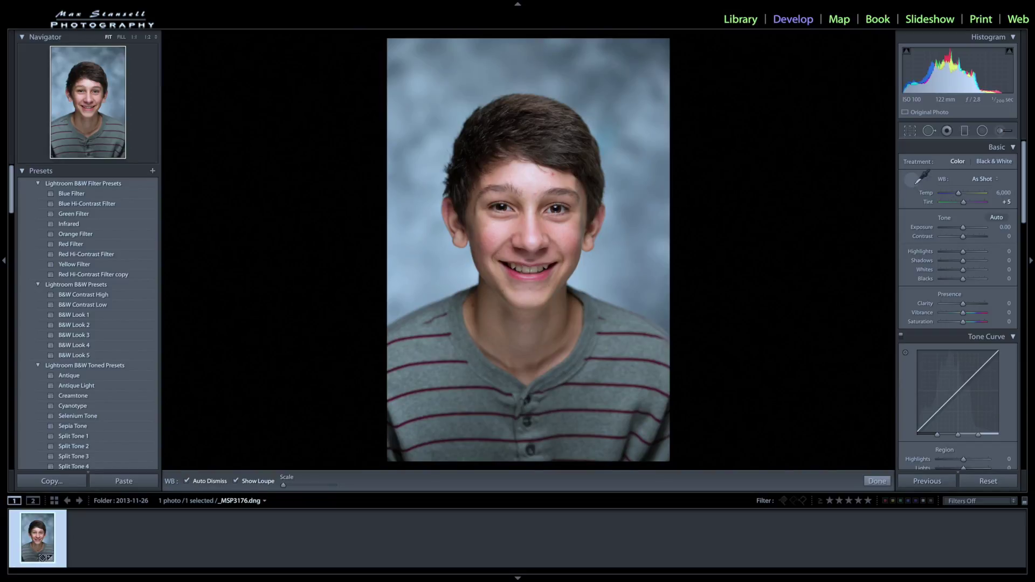
{"action": "left_click", "coordinate": [614, 351]}
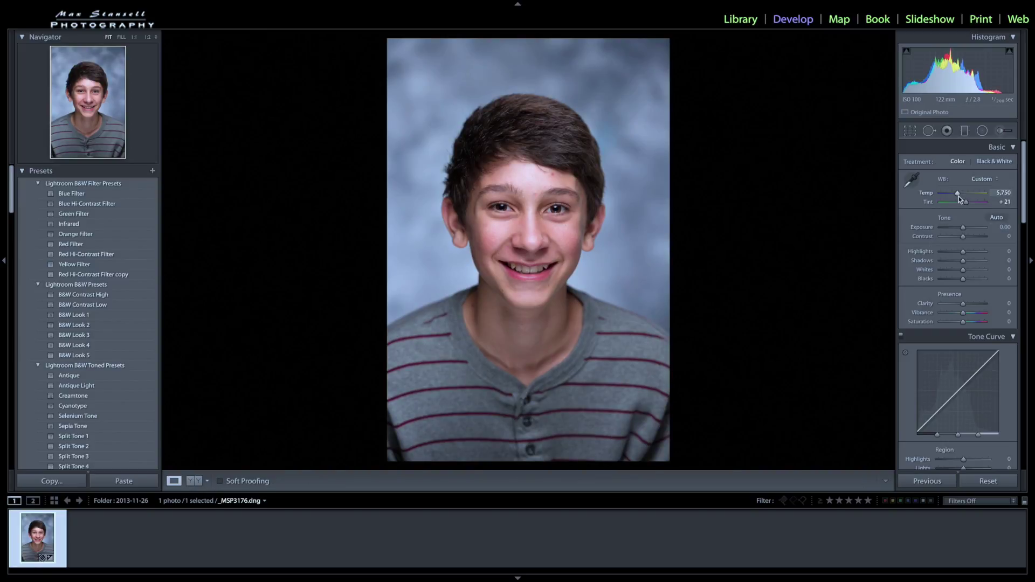
{"action": "left_click_drag", "start_coordinate": [956, 192], "coordinate": [956, 194]}
Apply Auto tone and try out Exposure at 0 and Shadows at +42 on the portrait.
{"action": "left_click", "coordinate": [997, 217]}
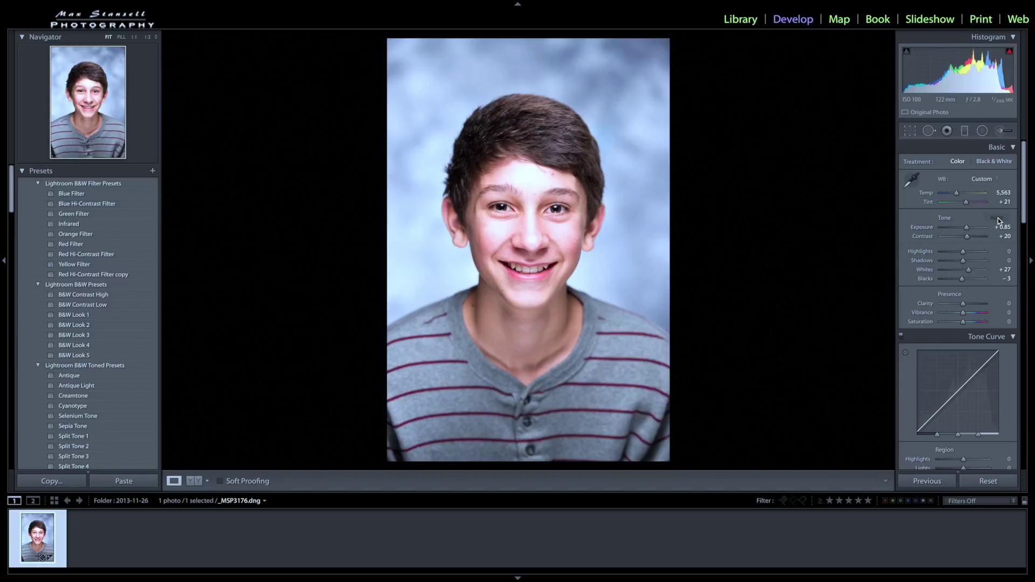
{"action": "double_click", "coordinate": [966, 231]}
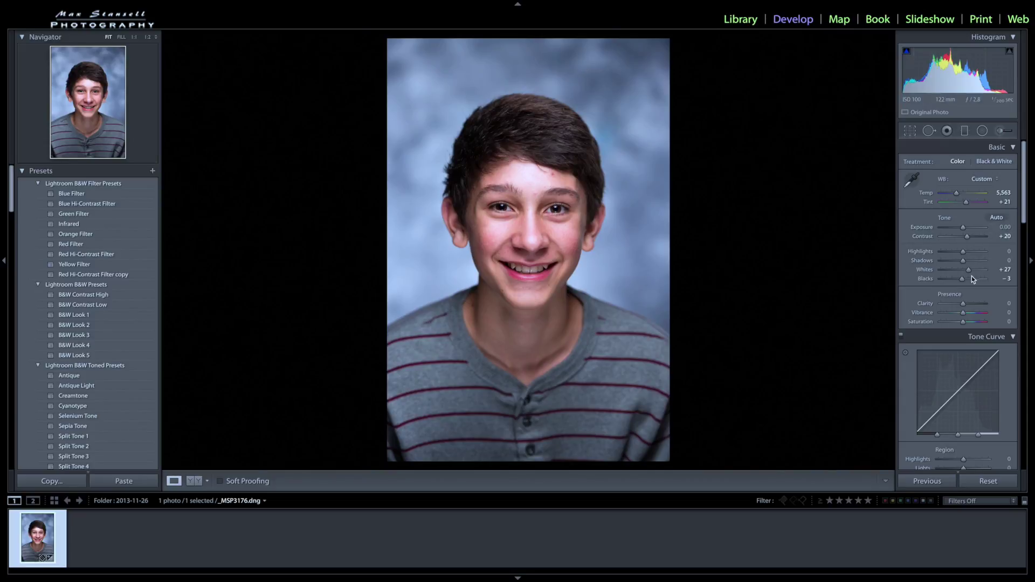
{"action": "left_click_drag", "start_coordinate": [963, 261], "coordinate": [973, 262]}
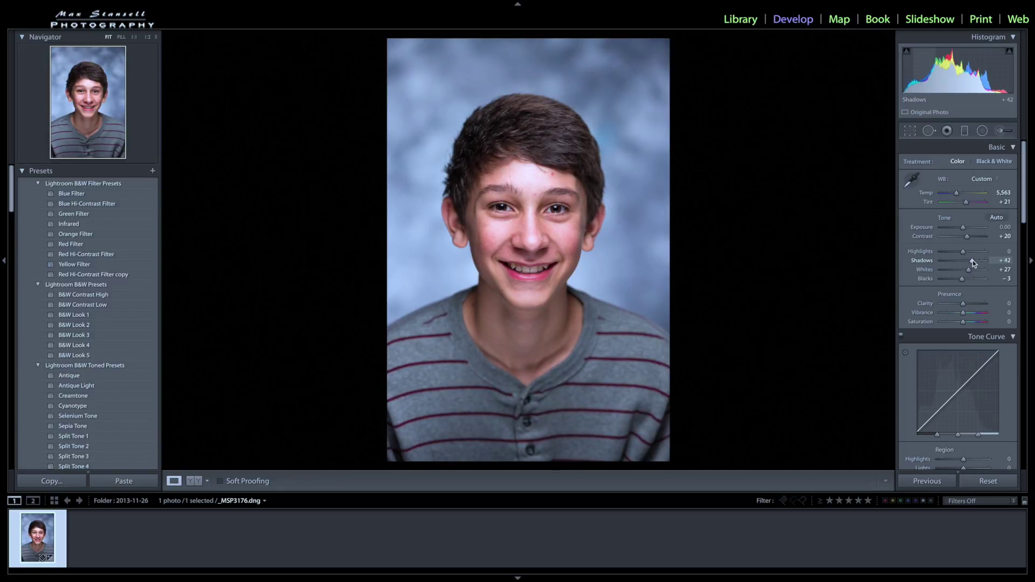
{"action": "mouse_move", "coordinate": [973, 261]}
{"action": "left_mouse_down"}
{"action": "mouse_move", "coordinate": [948, 260]}
{"action": "mouse_move", "coordinate": [959, 262]}
{"action": "left_mouse_up"}
Reapply the Auto tone values to the portrait.
{"action": "left_click", "coordinate": [994, 218]}
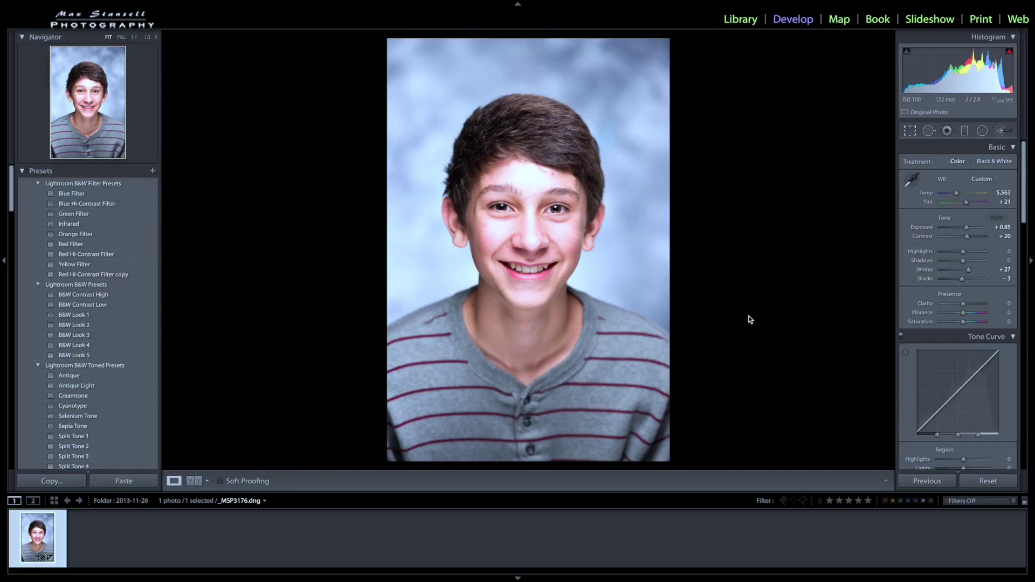
Crop the portrait tighter around the boy's head and shoulders, keeping the original aspect ratio and little space above the hair.
{"action": "key", "text": "r"}
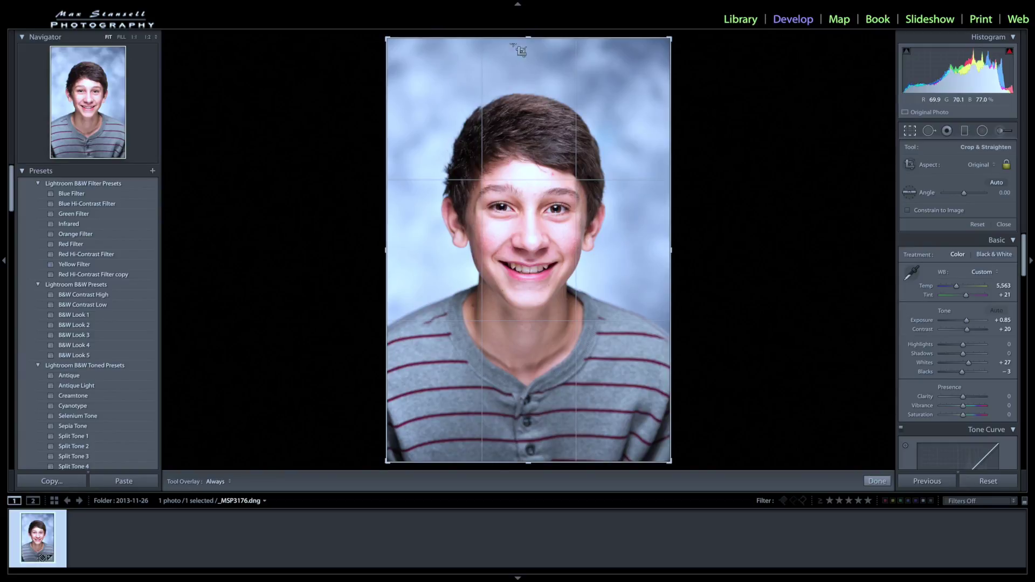
{"action": "left_click_drag", "start_coordinate": [528, 38], "coordinate": [526, 63]}
{"action": "left_click_drag", "start_coordinate": [530, 439], "coordinate": [532, 426]}
{"action": "left_click_drag", "start_coordinate": [529, 68], "coordinate": [514, 79]}
{"action": "left_click_drag", "start_coordinate": [517, 166], "coordinate": [524, 170]}
{"action": "left_click_drag", "start_coordinate": [527, 80], "coordinate": [527, 74]}
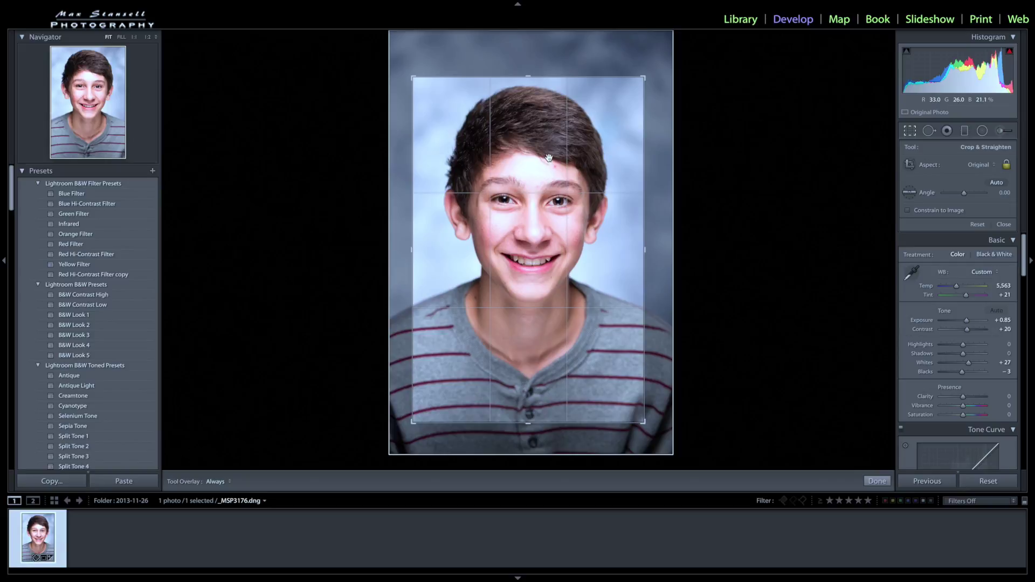
{"action": "left_click_drag", "start_coordinate": [549, 160], "coordinate": [548, 153]}
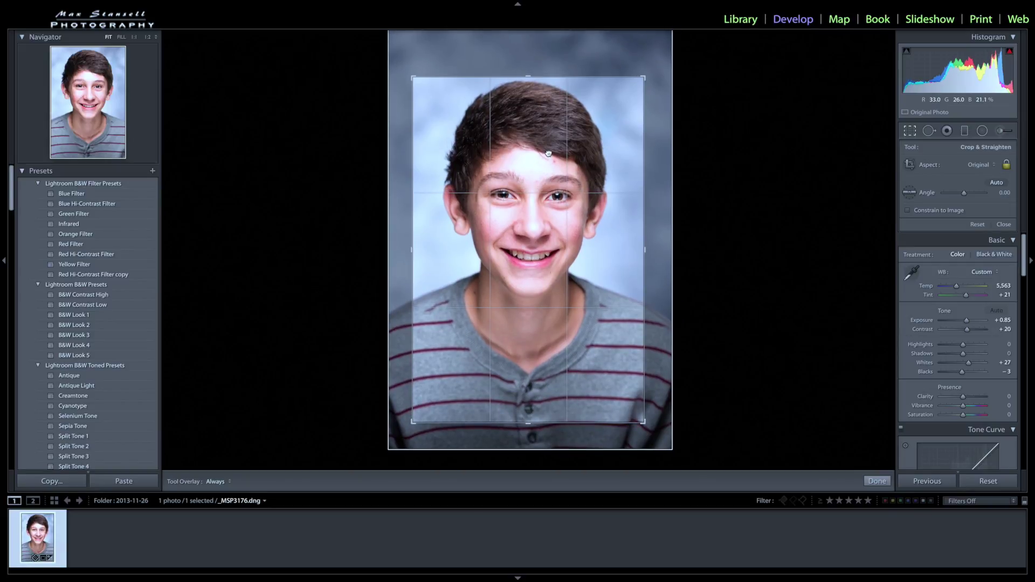
{"action": "left_click", "coordinate": [877, 480]}
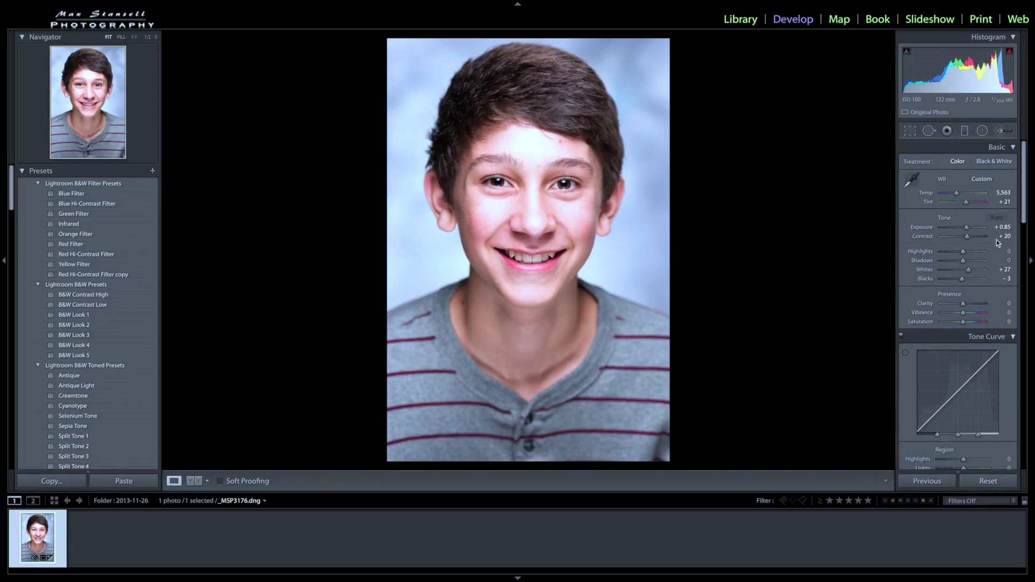
Compare the Auto exposure with the default and leave Exposure reset to 0.00.
{"action": "double_click", "coordinate": [966, 228]}
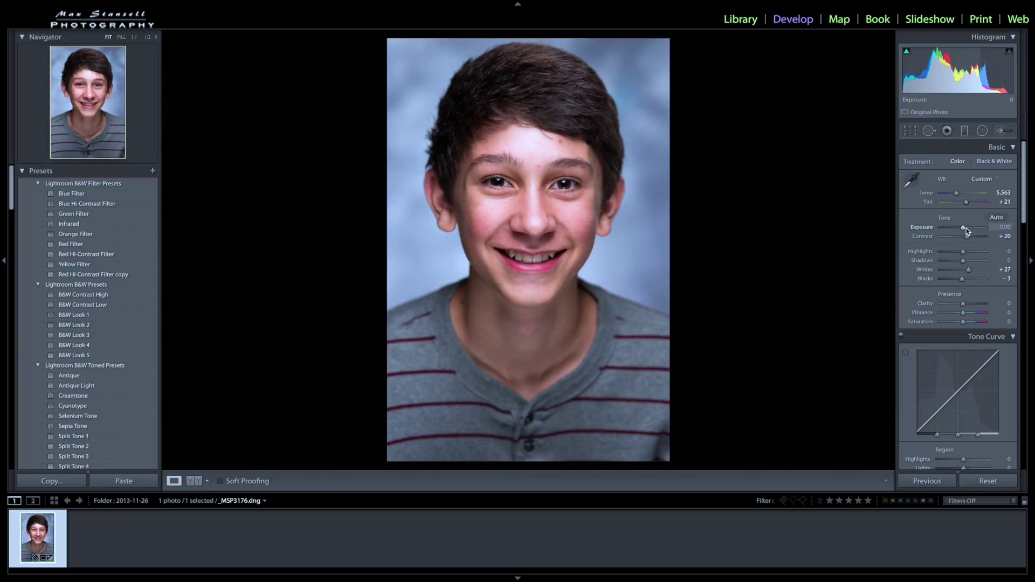
{"action": "key", "text": "ctrl+z"}
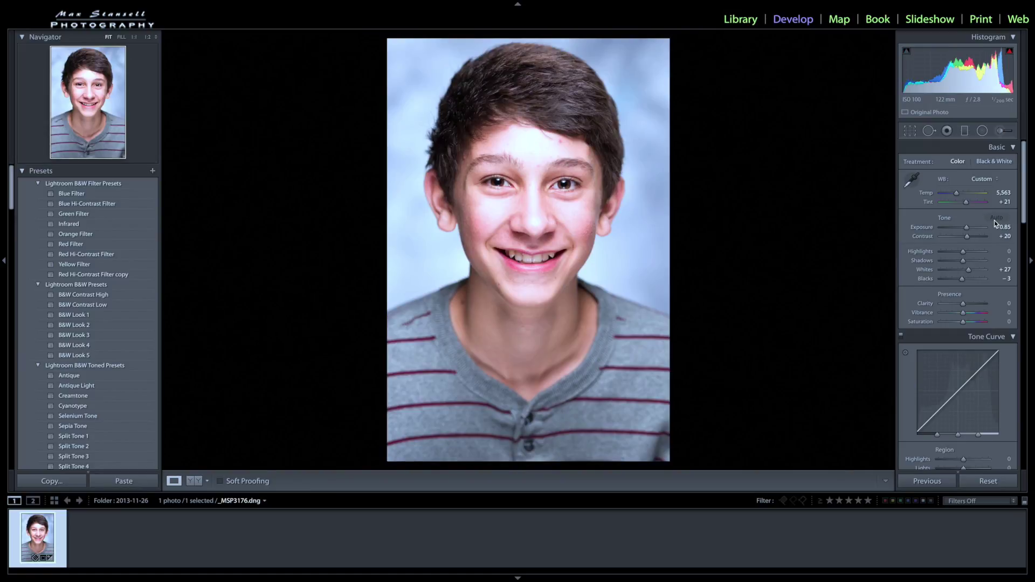
{"action": "double_click", "coordinate": [967, 228]}
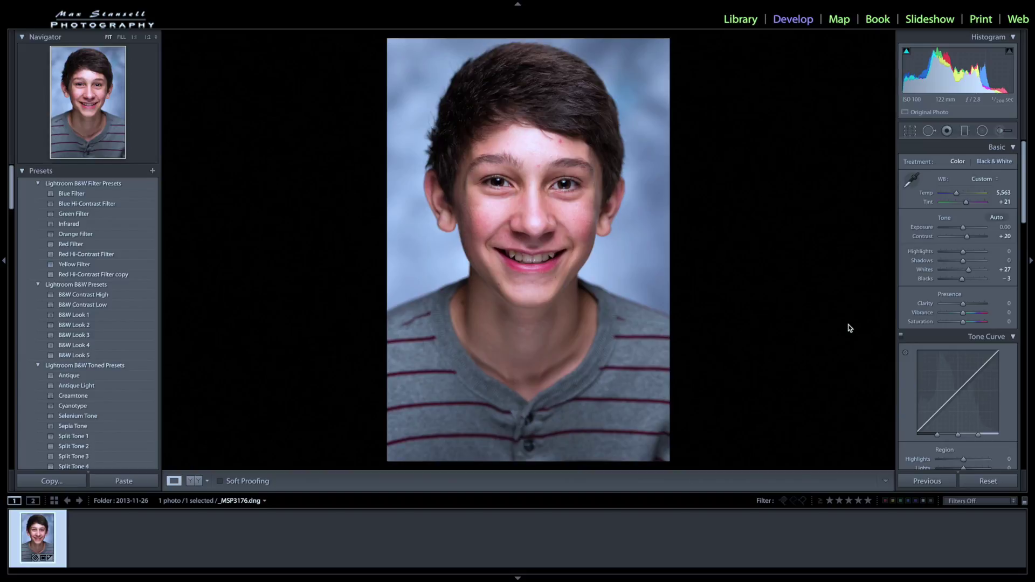
Try a size 82 Heal spot over one eye using the other eye as source, and delete the spot.
{"action": "left_click", "coordinate": [929, 131]}
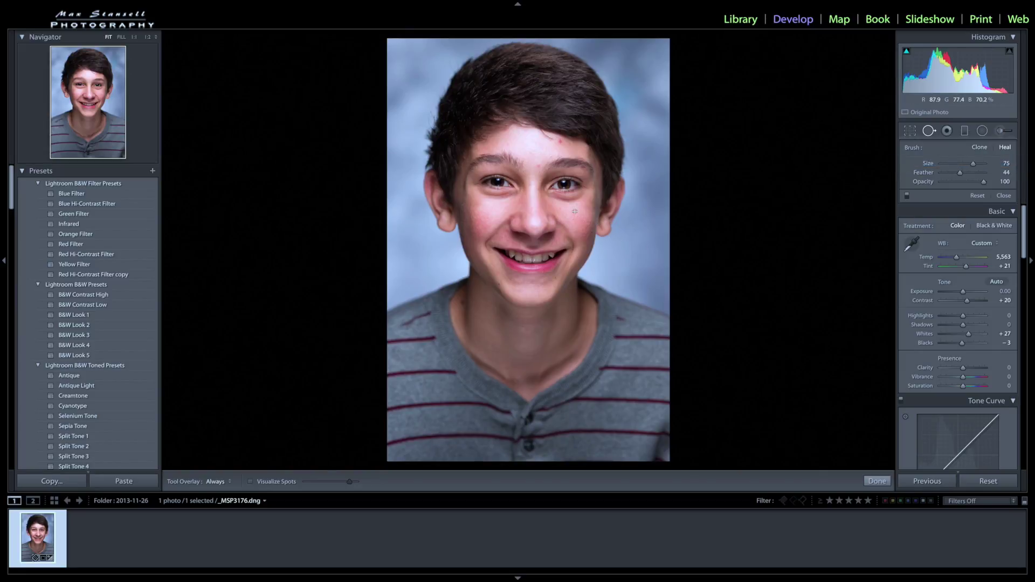
{"action": "scroll", "coordinate": [565, 188], "scroll_direction": "up", "scroll_amount": 2}
{"action": "left_click", "coordinate": [564, 187]}
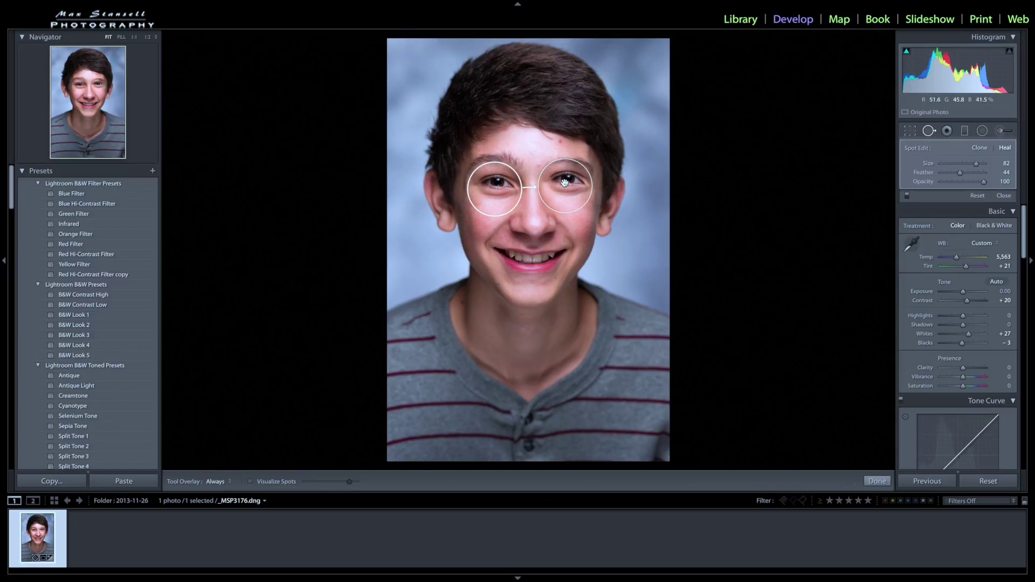
{"action": "left_click_drag", "start_coordinate": [562, 181], "coordinate": [567, 192]}
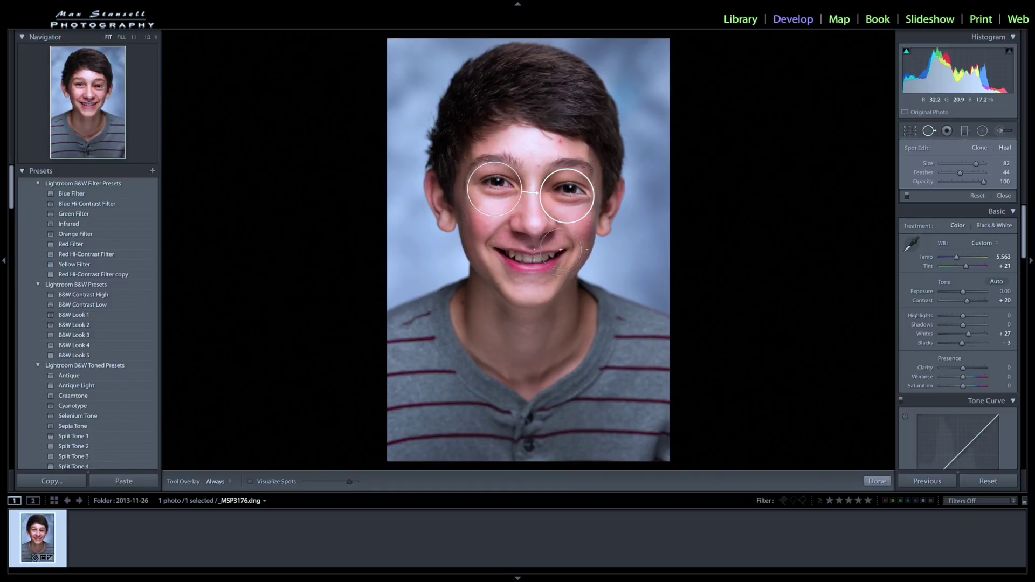
{"action": "right_click", "coordinate": [560, 190]}
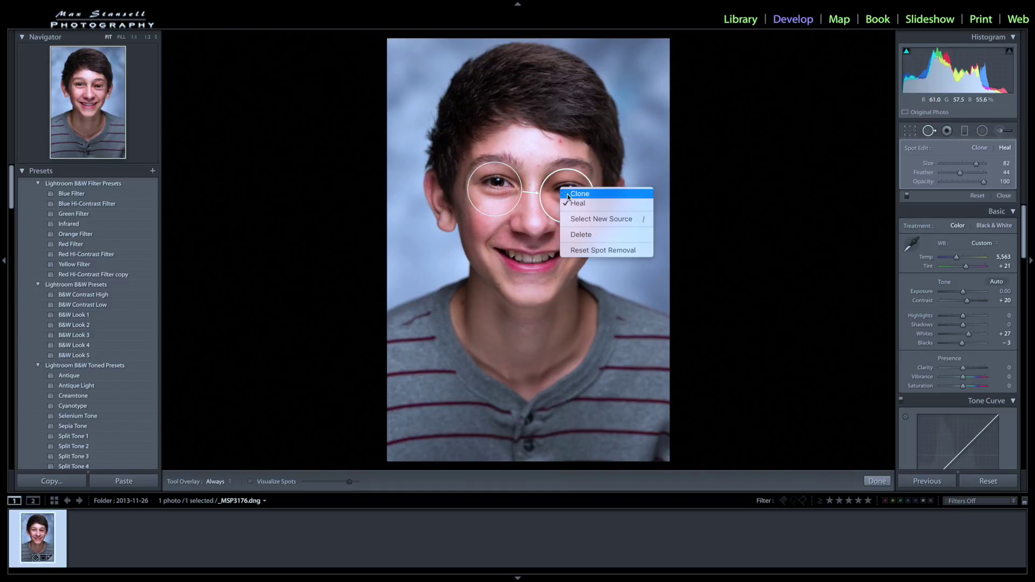
{"action": "left_click", "coordinate": [574, 236]}
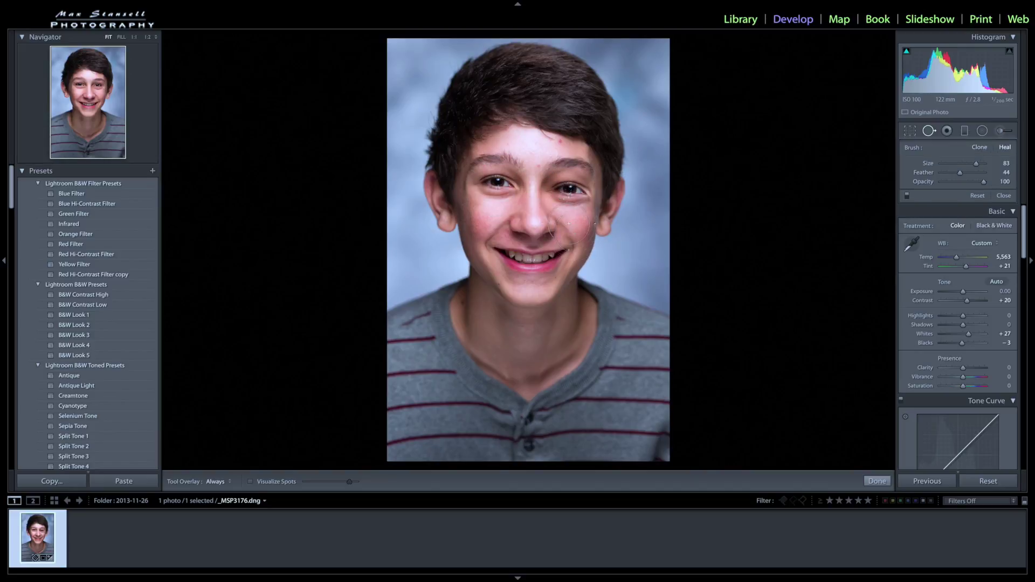
Try a Heal spot on the centre of the forehead with an eye as its source, remove it and close Spot Removal.
{"action": "left_click", "coordinate": [531, 145]}
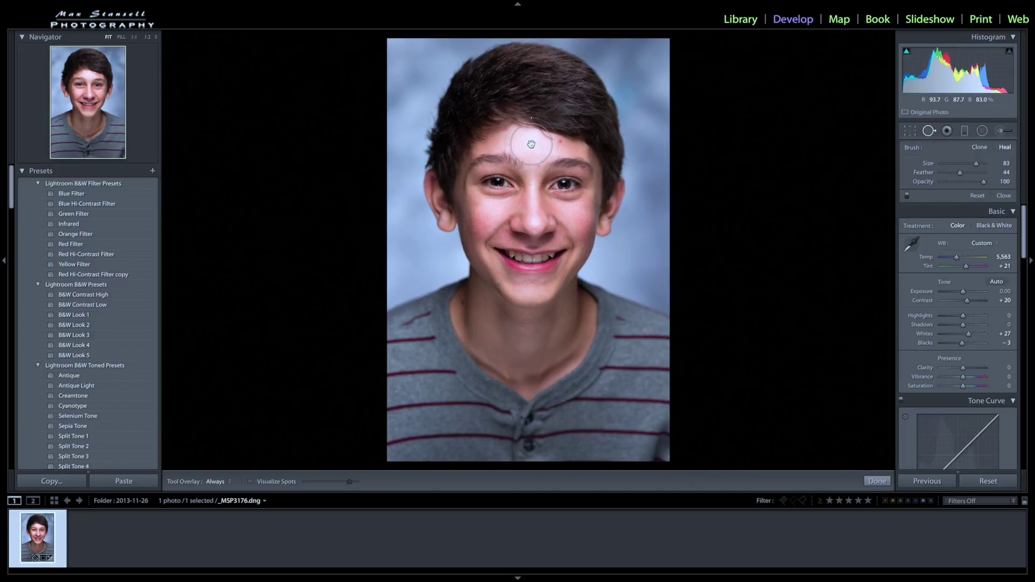
{"action": "mouse_move", "coordinate": [558, 211]}
{"action": "left_mouse_down"}
{"action": "mouse_move", "coordinate": [570, 179]}
{"action": "mouse_move", "coordinate": [571, 190]}
{"action": "left_mouse_up"}
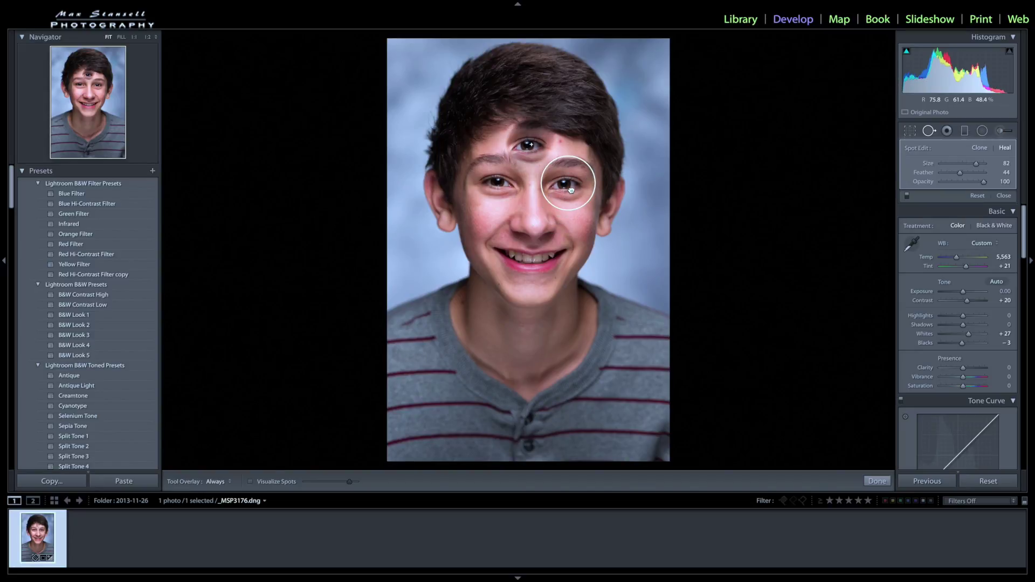
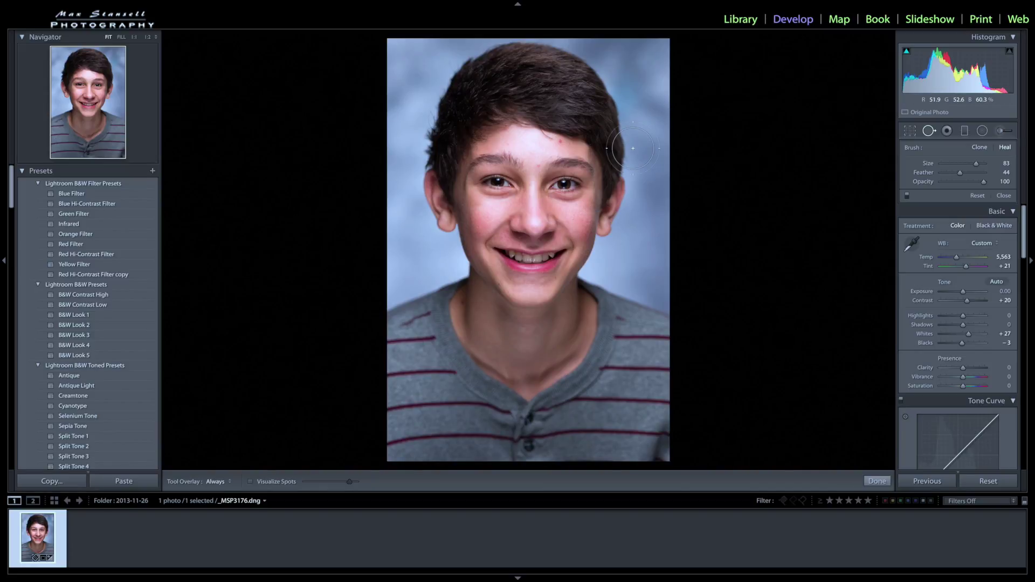
{"action": "left_click", "coordinate": [877, 481]}
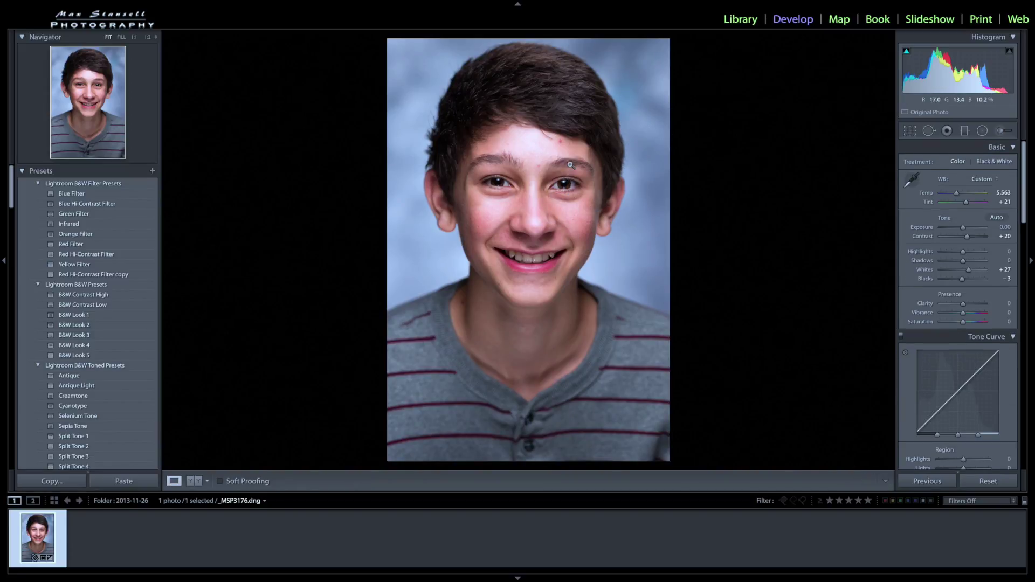
Heal the red blemish between the eyebrows with a size 64 spot, sourcing it from clear skin just above on the forehead.
{"action": "left_click", "coordinate": [561, 145]}
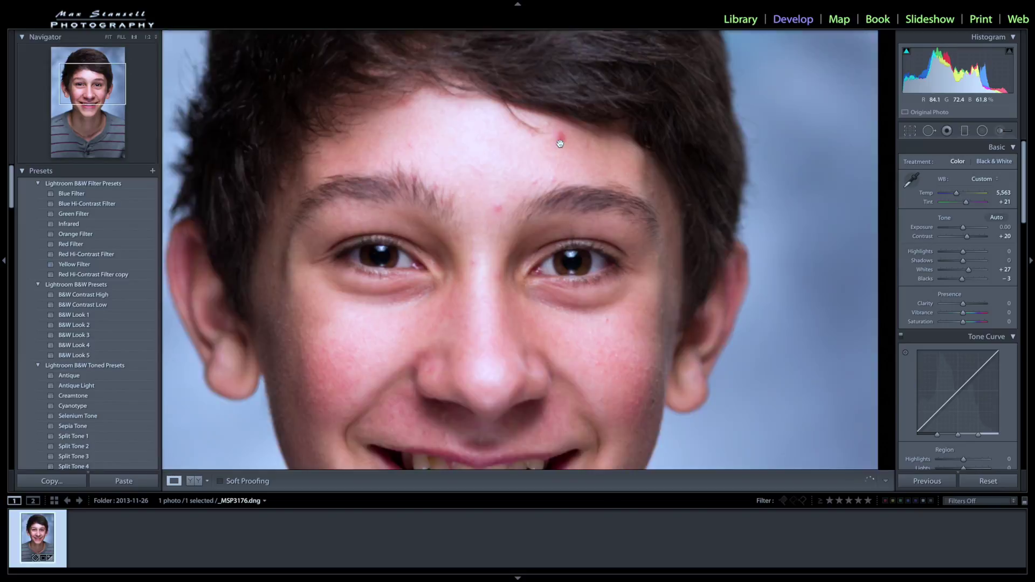
{"action": "left_click_drag", "start_coordinate": [561, 147], "coordinate": [533, 186]}
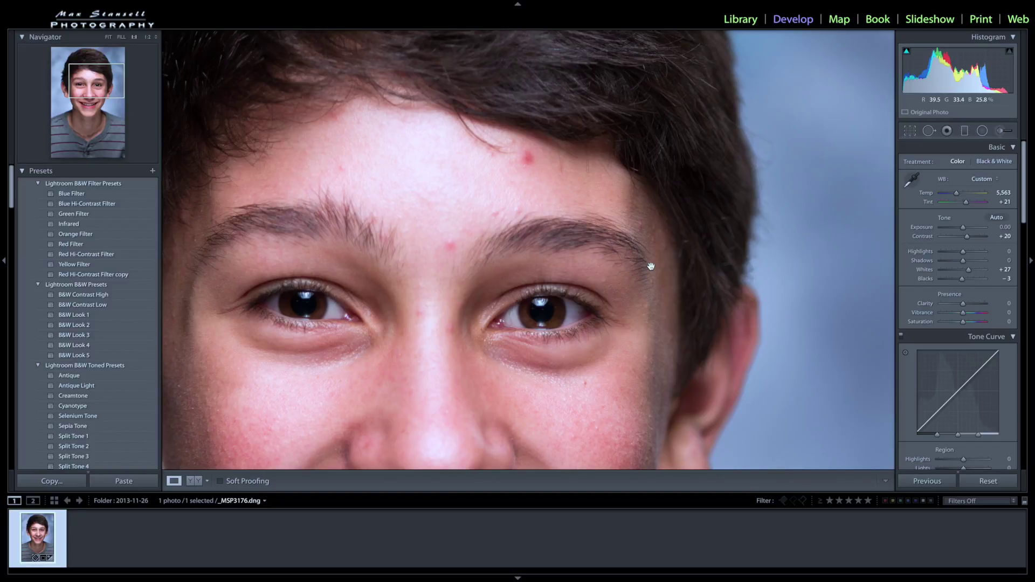
{"action": "left_click", "coordinate": [926, 132]}
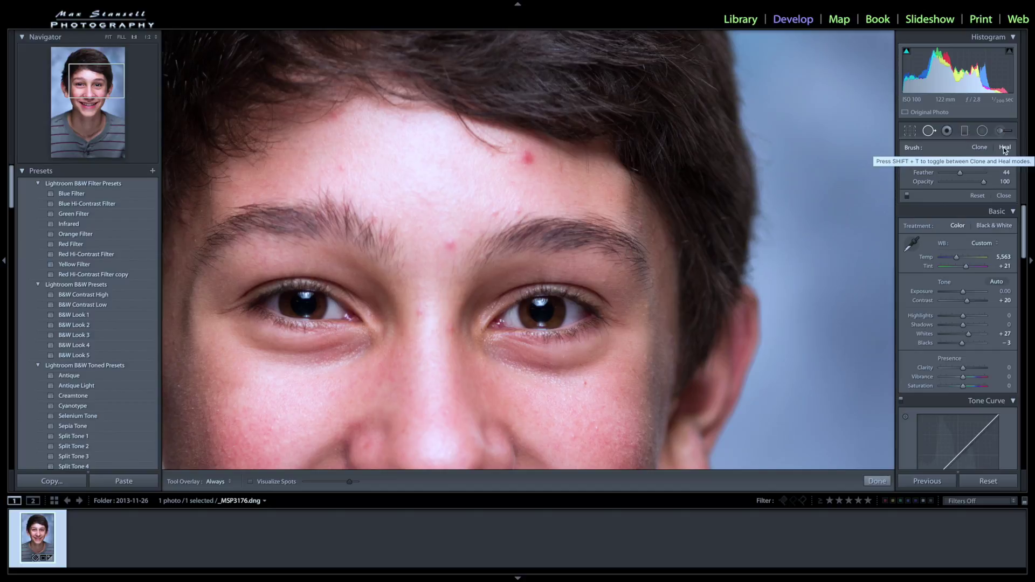
{"action": "scroll", "coordinate": [485, 202], "scroll_direction": "down", "scroll_amount": 8}
{"action": "scroll", "coordinate": [486, 202], "scroll_direction": "down", "scroll_amount": 2}
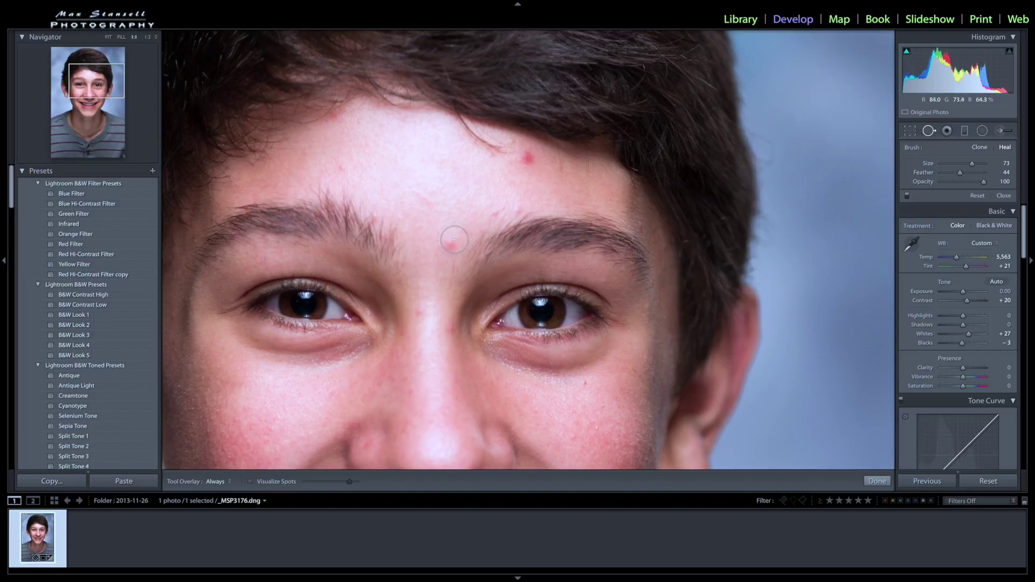
{"action": "scroll", "coordinate": [450, 239], "scroll_direction": "down", "scroll_amount": 4}
{"action": "left_click", "coordinate": [450, 242]}
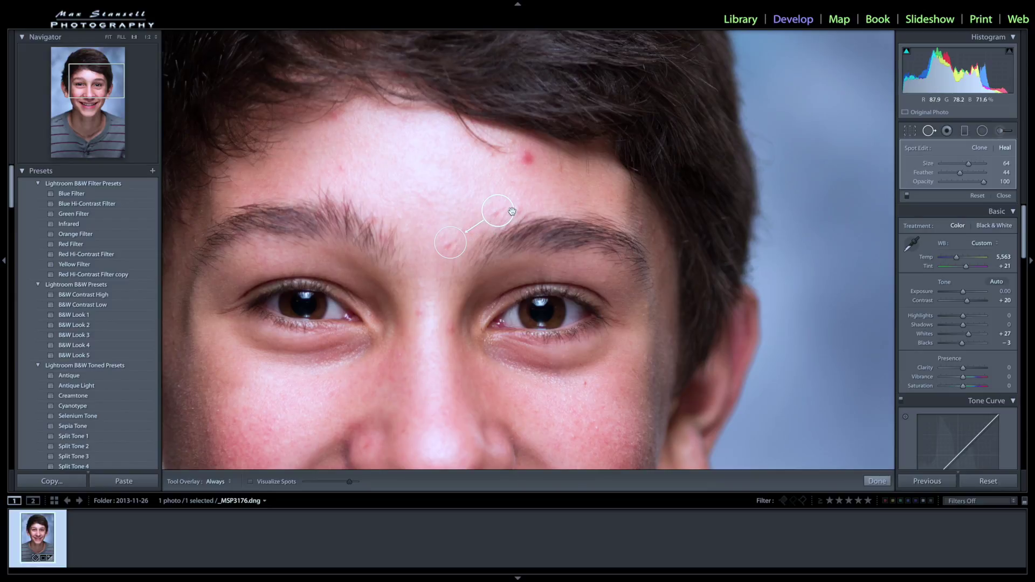
{"action": "left_click_drag", "start_coordinate": [490, 211], "coordinate": [465, 212]}
Heal the small forehead mark above one eyebrow and the red blemish near the hairline, using a size 56 spot for the latter.
{"action": "left_click", "coordinate": [342, 169]}
{"action": "scroll", "coordinate": [528, 159], "scroll_direction": "up", "scroll_amount": 3}
{"action": "left_click", "coordinate": [528, 159]}
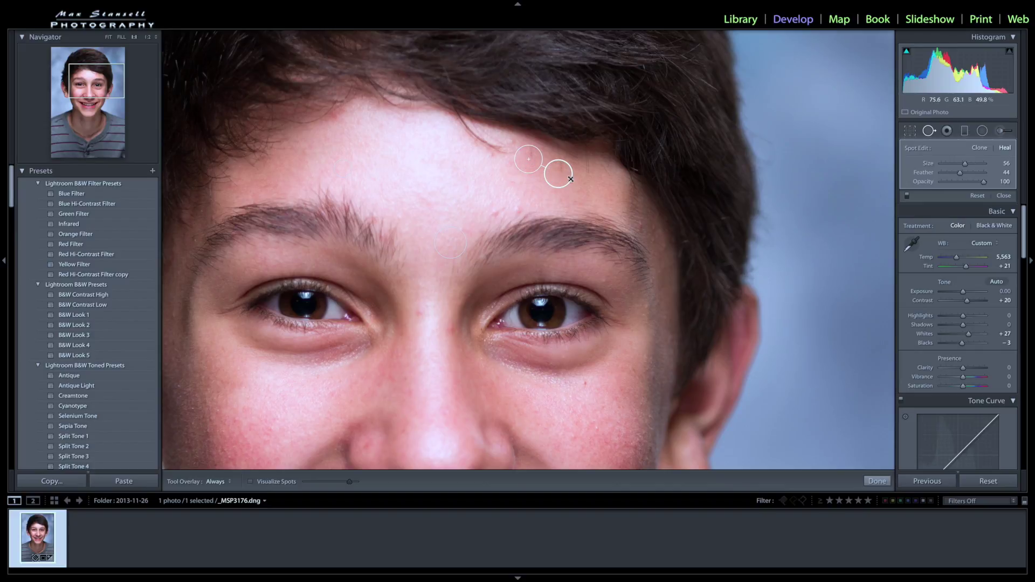
{"action": "left_click_drag", "start_coordinate": [556, 178], "coordinate": [545, 186]}
Heal the remaining small forehead marks, using a size 36 spot beside the inner eyebrow, and finish Spot Removal.
{"action": "left_click", "coordinate": [481, 193]}
{"action": "left_click", "coordinate": [509, 141]}
{"action": "left_click", "coordinate": [461, 249]}
{"action": "left_click", "coordinate": [519, 209]}
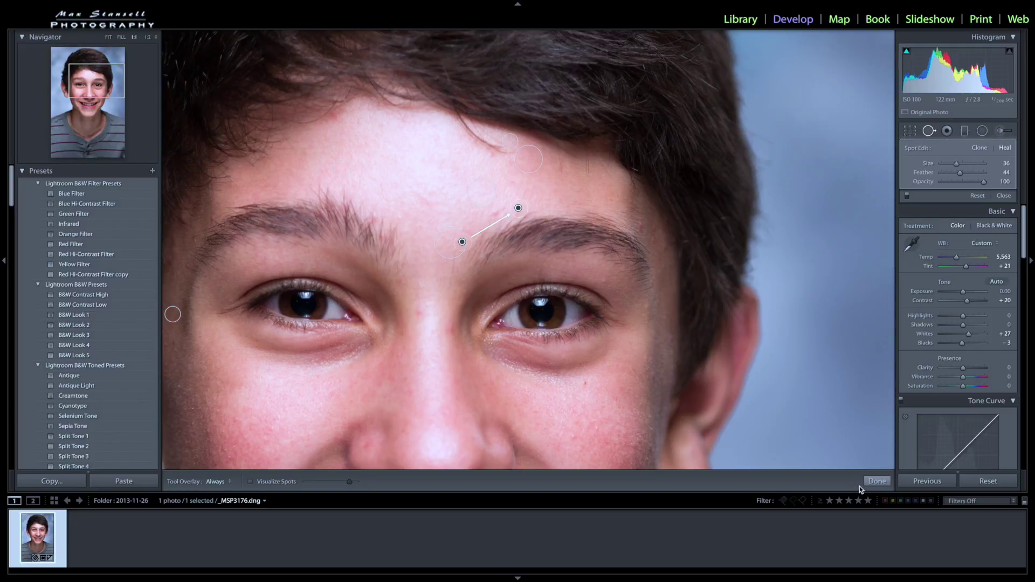
{"action": "left_click", "coordinate": [877, 481]}
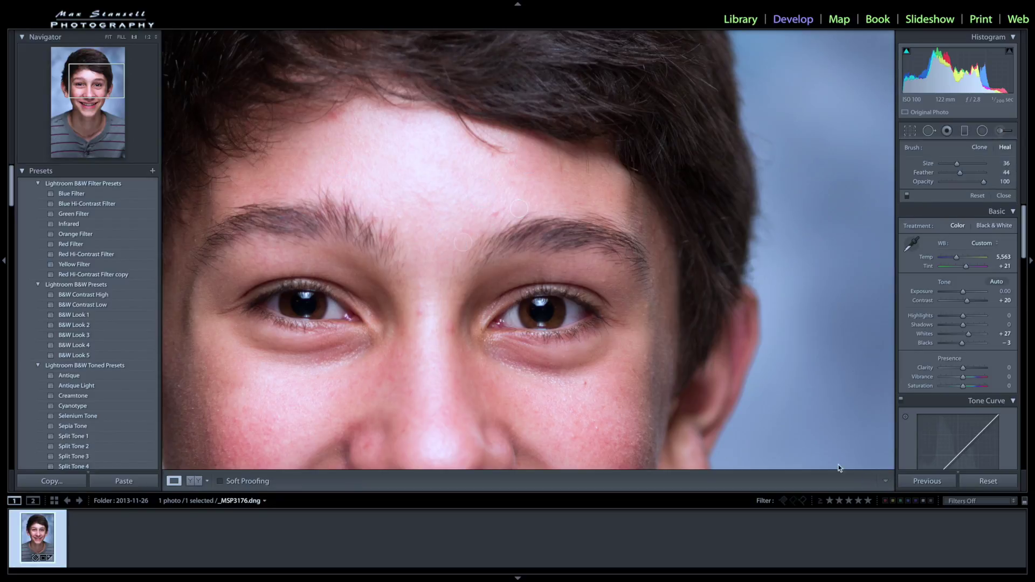
Compare the whole portrait before and after the blemish removal side by side, and return to the single view.
{"action": "left_click", "coordinate": [450, 205]}
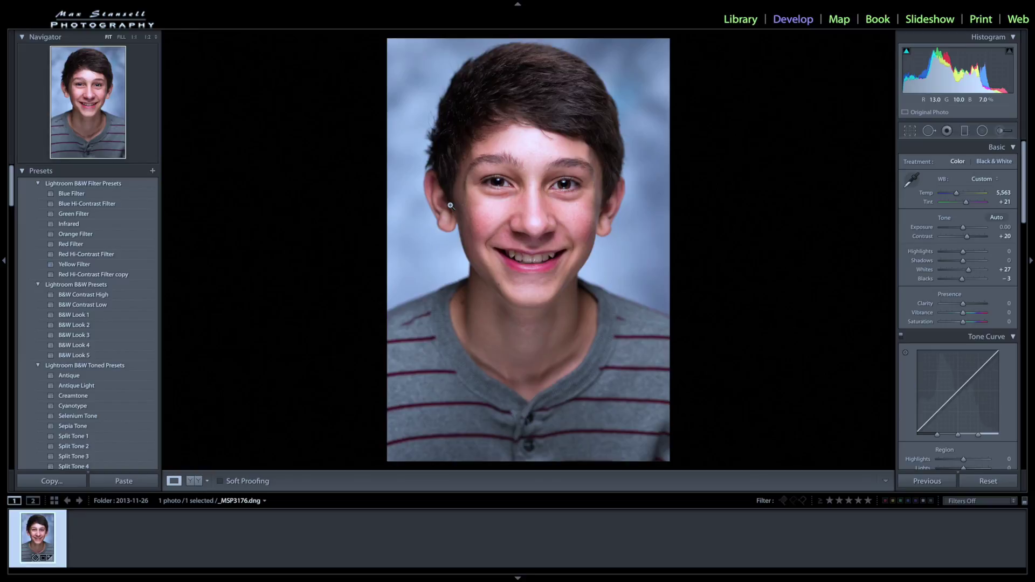
{"action": "key", "text": "y"}
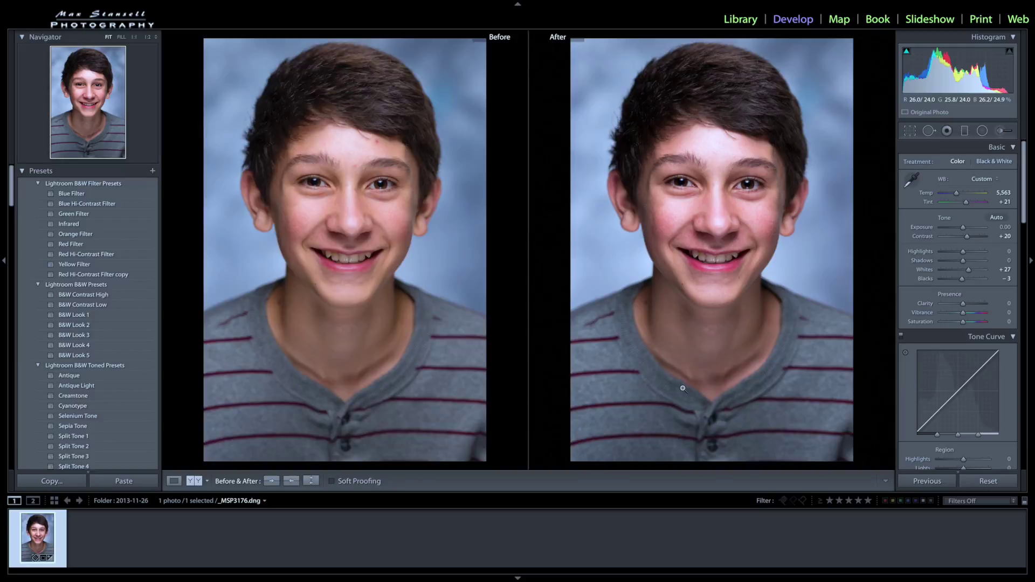
{"action": "key", "text": "y"}
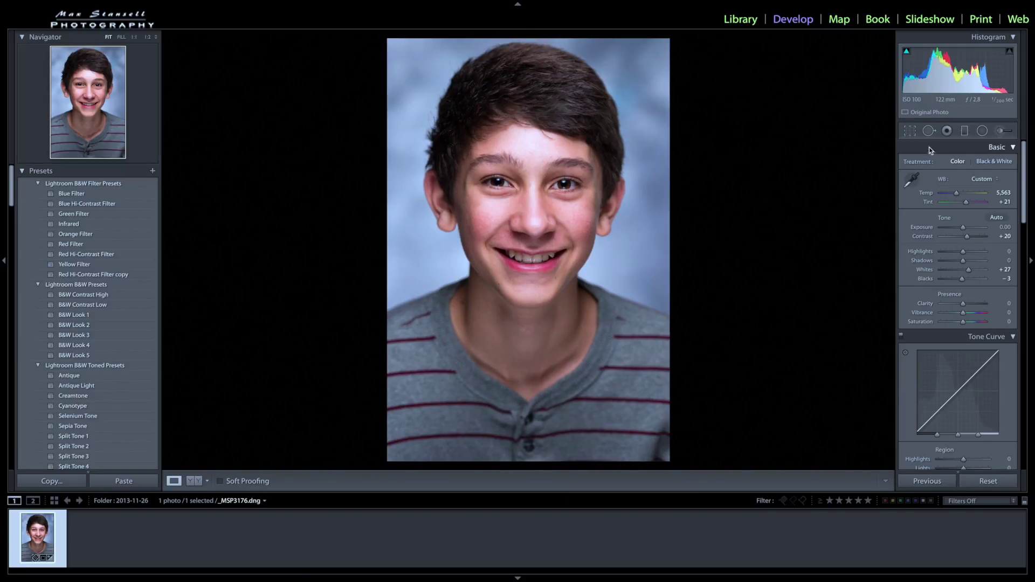
Heal the stray hair along the forehead hairline with a size 48 stroke, reposition its source onto matching hairline skin, and finish Spot Removal.
{"action": "left_click", "coordinate": [547, 135]}
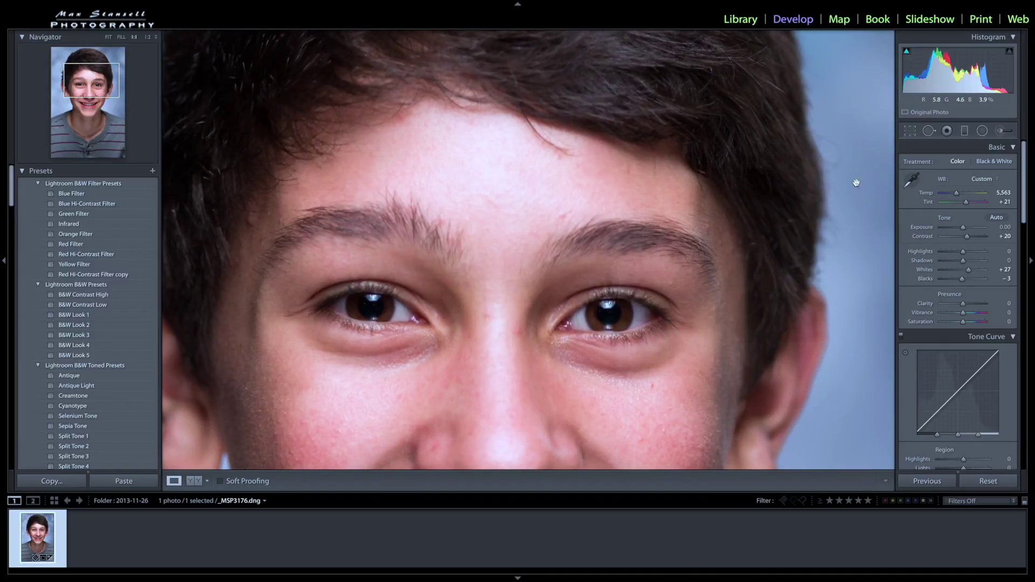
{"action": "left_click", "coordinate": [925, 134]}
{"action": "scroll", "coordinate": [533, 132], "scroll_direction": "up", "scroll_amount": 2}
{"action": "scroll", "coordinate": [529, 122], "scroll_direction": "up", "scroll_amount": 1}
{"action": "left_click_drag", "start_coordinate": [529, 121], "coordinate": [573, 148]}
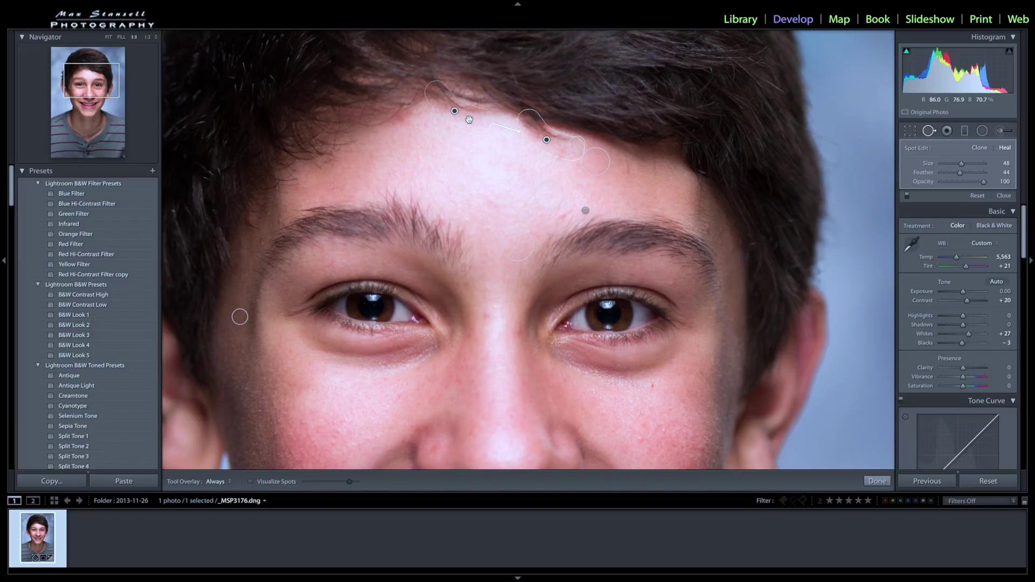
{"action": "left_click_drag", "start_coordinate": [468, 122], "coordinate": [473, 136]}
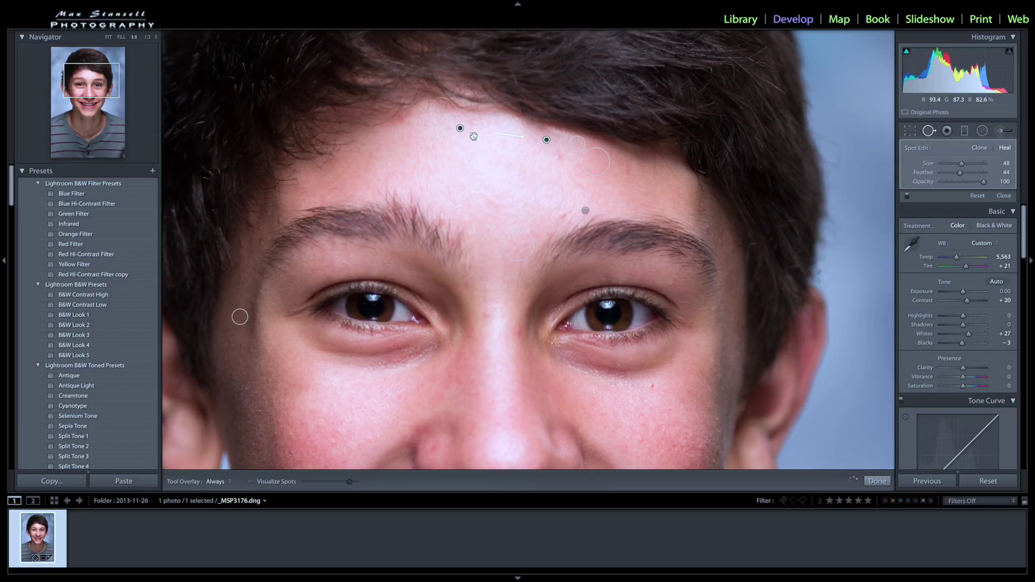
{"action": "mouse_move", "coordinate": [473, 132]}
{"action": "left_mouse_down"}
{"action": "mouse_move", "coordinate": [472, 143]}
{"action": "mouse_move", "coordinate": [482, 124]}
{"action": "left_mouse_up"}
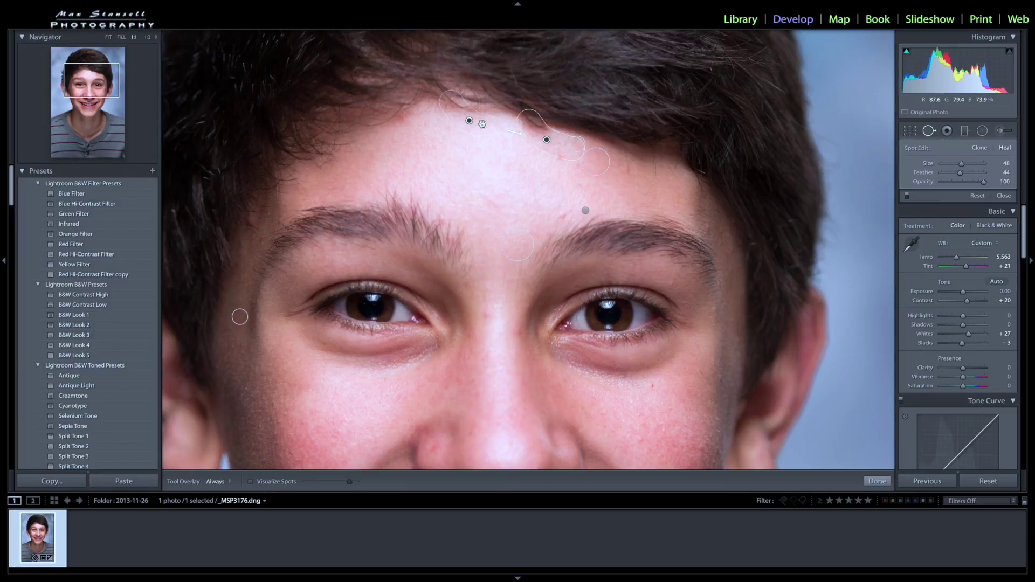
{"action": "mouse_move", "coordinate": [482, 124]}
{"action": "left_mouse_down"}
{"action": "mouse_move", "coordinate": [600, 138]}
{"action": "mouse_move", "coordinate": [610, 157]}
{"action": "left_mouse_up"}
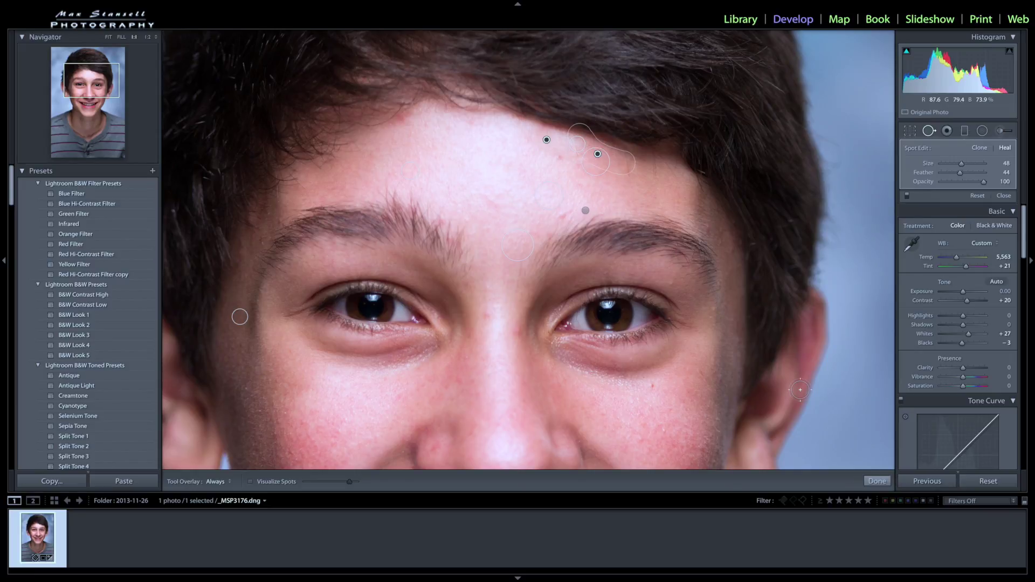
{"action": "left_click", "coordinate": [876, 481]}
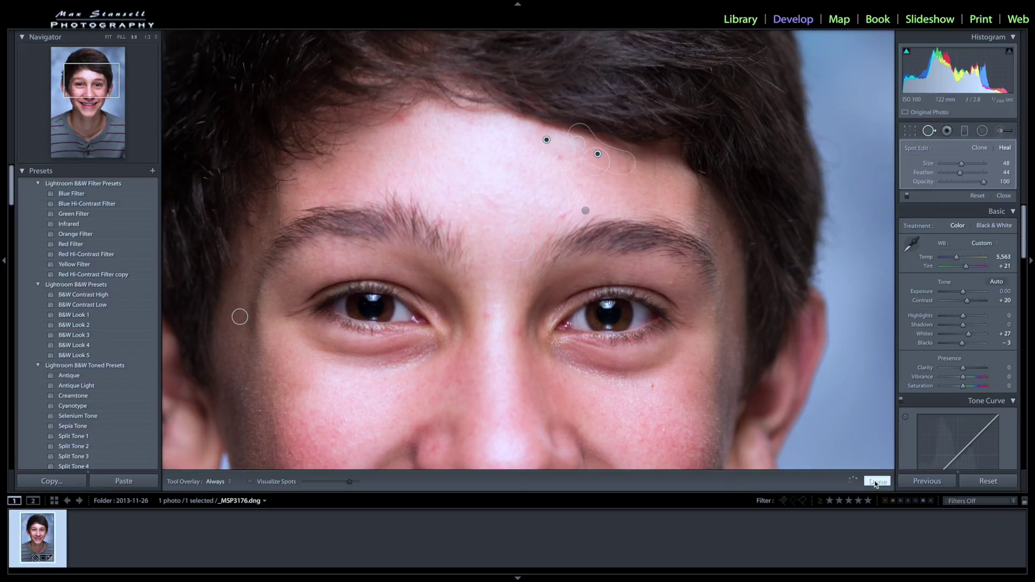
Check the stray-hair retouch in a side-by-side before and after view of the full portrait, and return to the single view.
{"action": "left_click", "coordinate": [503, 282]}
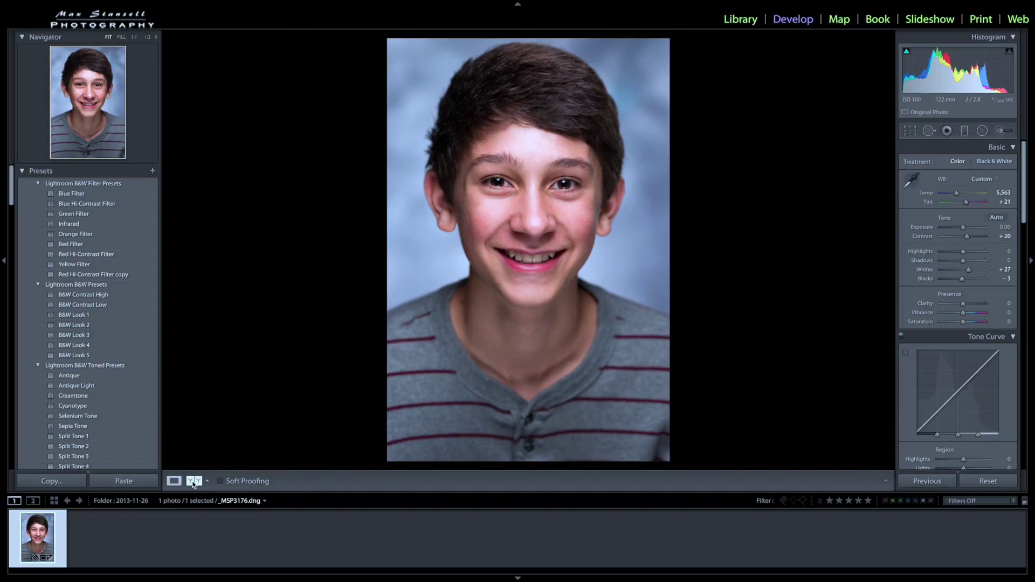
{"action": "key", "text": "y"}
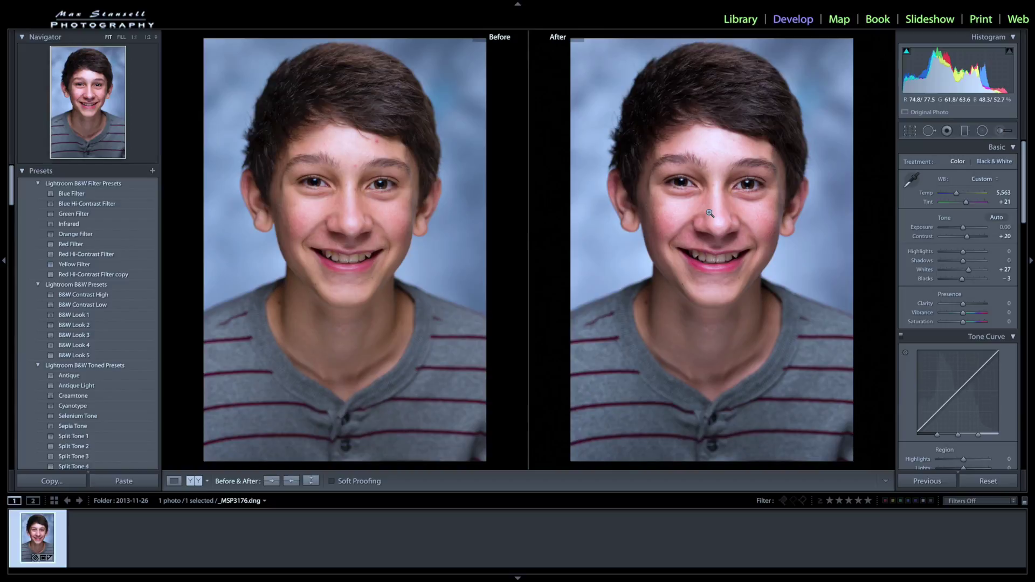
{"action": "key", "text": "y"}
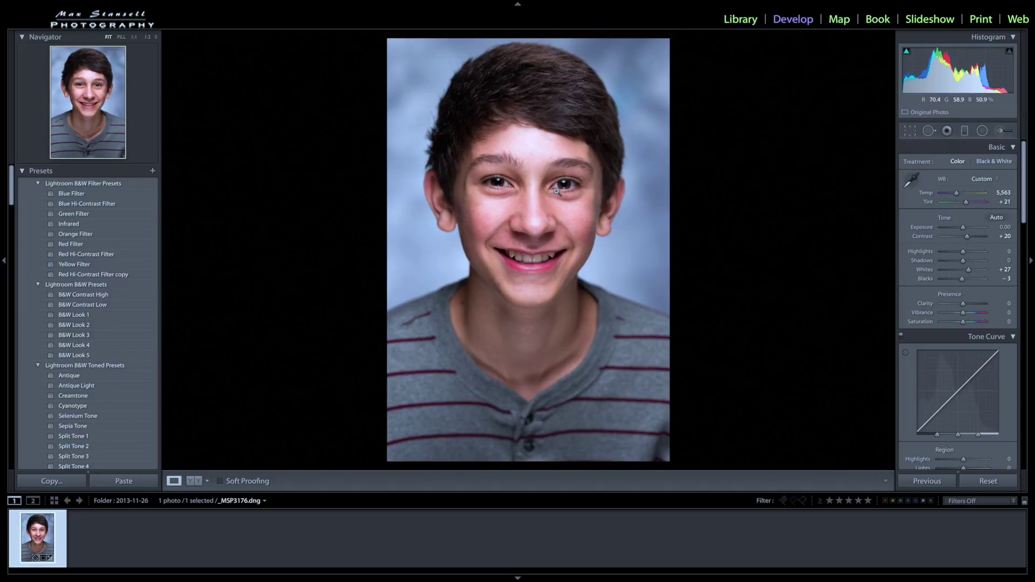
Look at the Red Eye and Pet Eye options of Red Eye Correction and close the tool without applying a correction.
{"action": "left_click", "coordinate": [946, 131]}
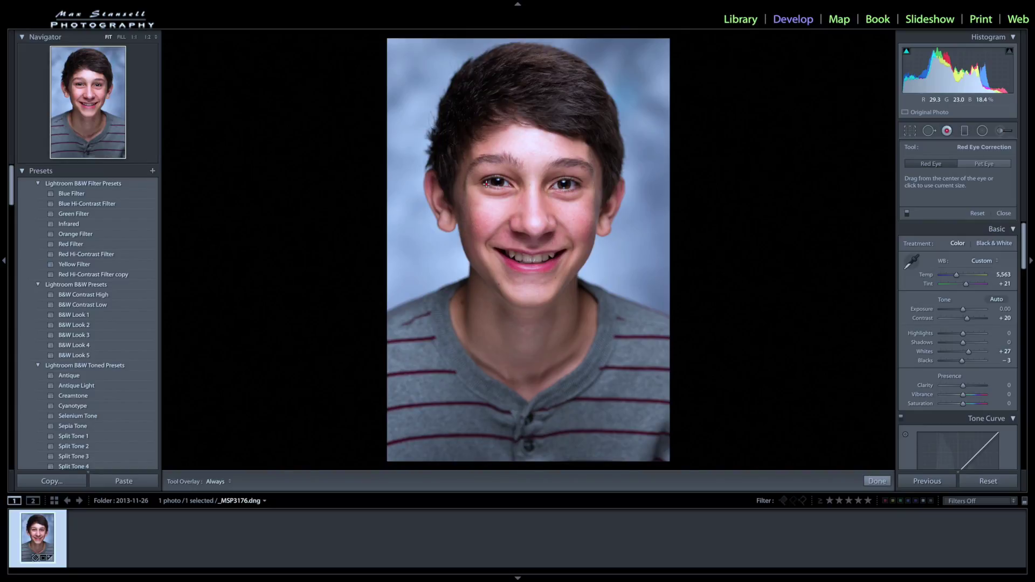
{"action": "left_click", "coordinate": [986, 164]}
{"action": "left_click", "coordinate": [947, 130]}
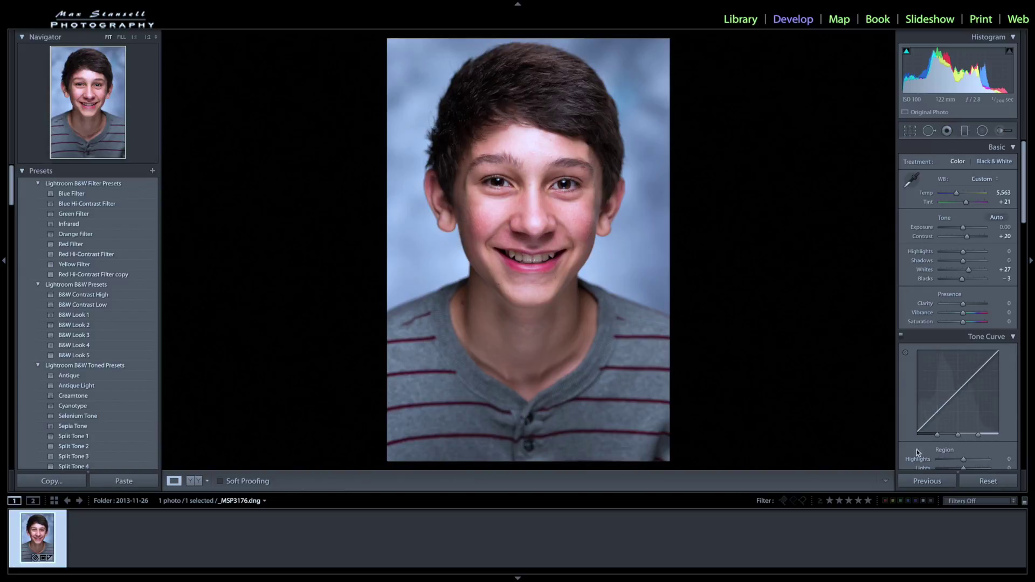
{"action": "left_click", "coordinate": [947, 131]}
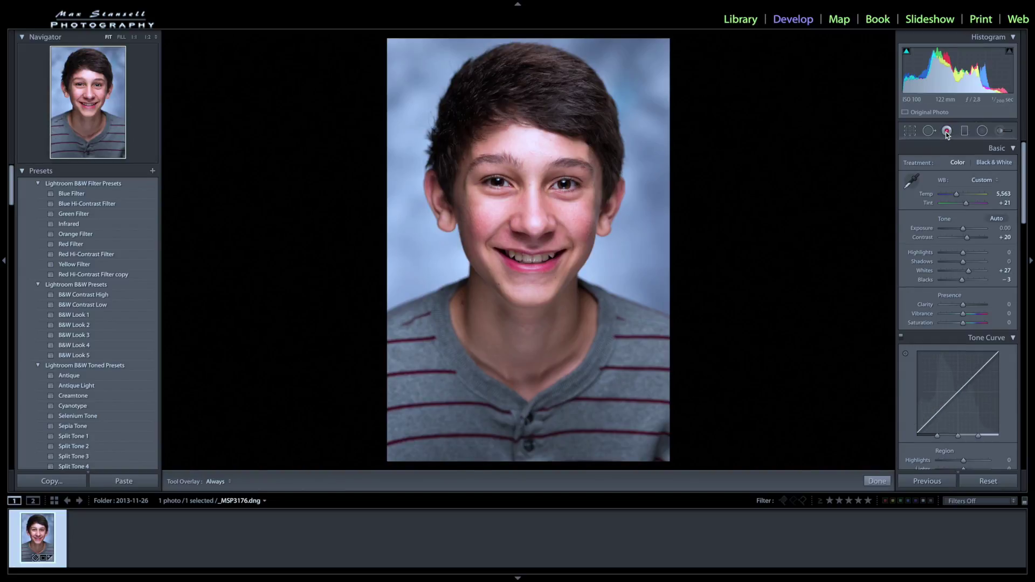
{"action": "left_click", "coordinate": [946, 131]}
{"action": "left_click", "coordinate": [947, 131]}
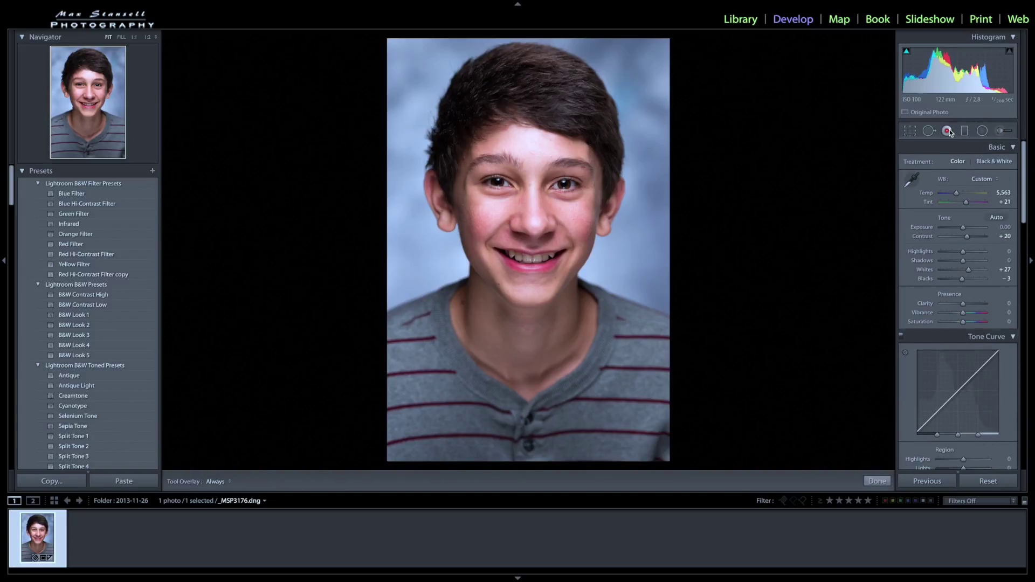
{"action": "left_click", "coordinate": [946, 131]}
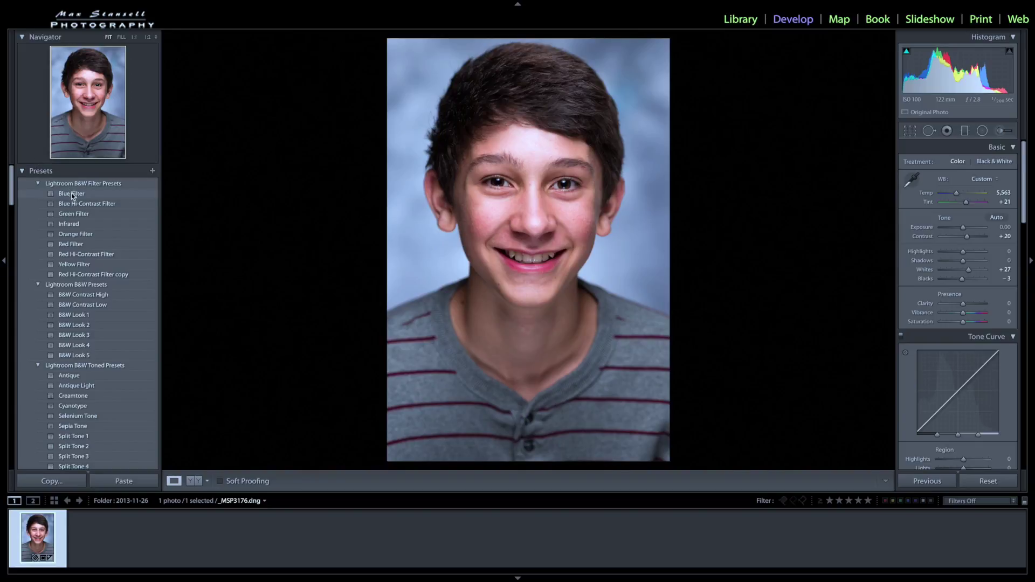
Find the sunset marsh photo 2015-09-18-MSP-322.dng in the Library's 2015-09-18 folder and open it in the Develop module.
{"action": "left_click", "coordinate": [739, 19]}
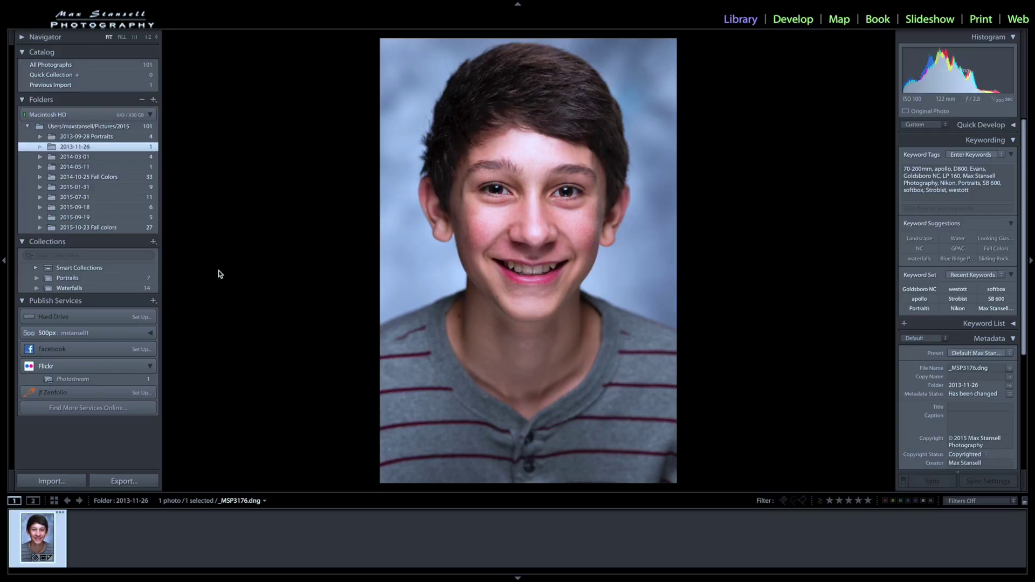
{"action": "left_click", "coordinate": [102, 208]}
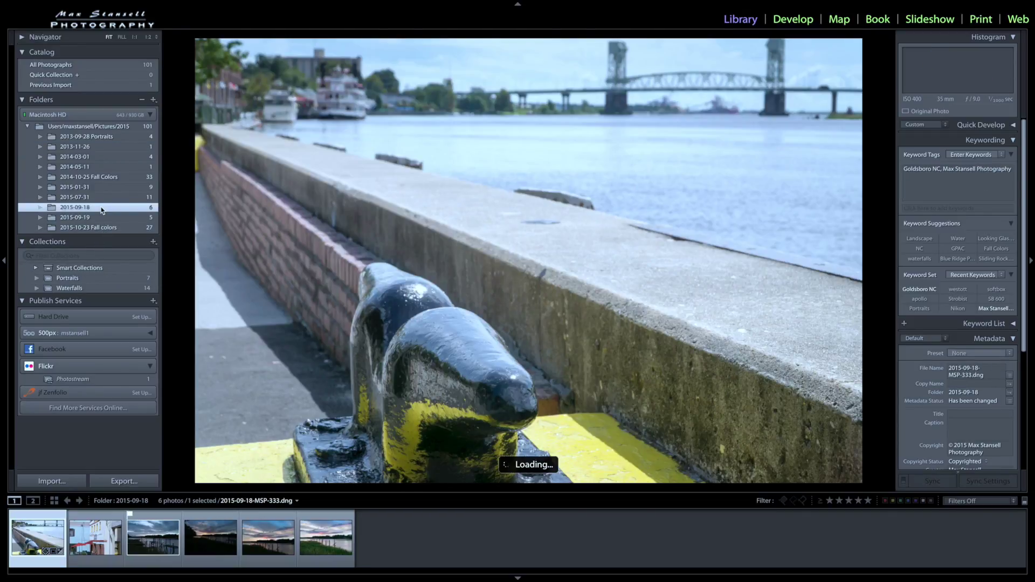
{"action": "left_click", "coordinate": [325, 538]}
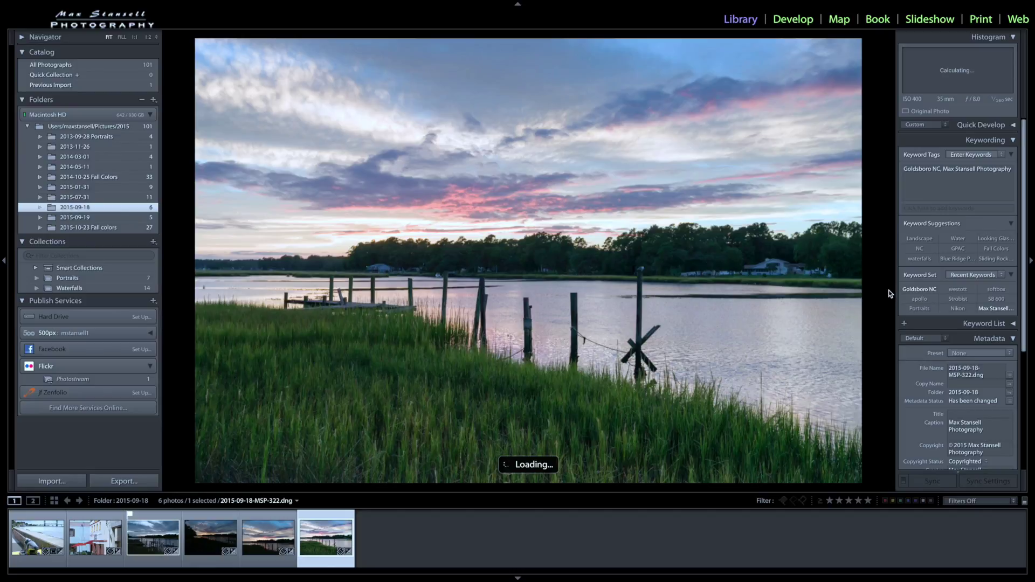
{"action": "key", "text": "Left"}
{"action": "key", "text": "Left"}
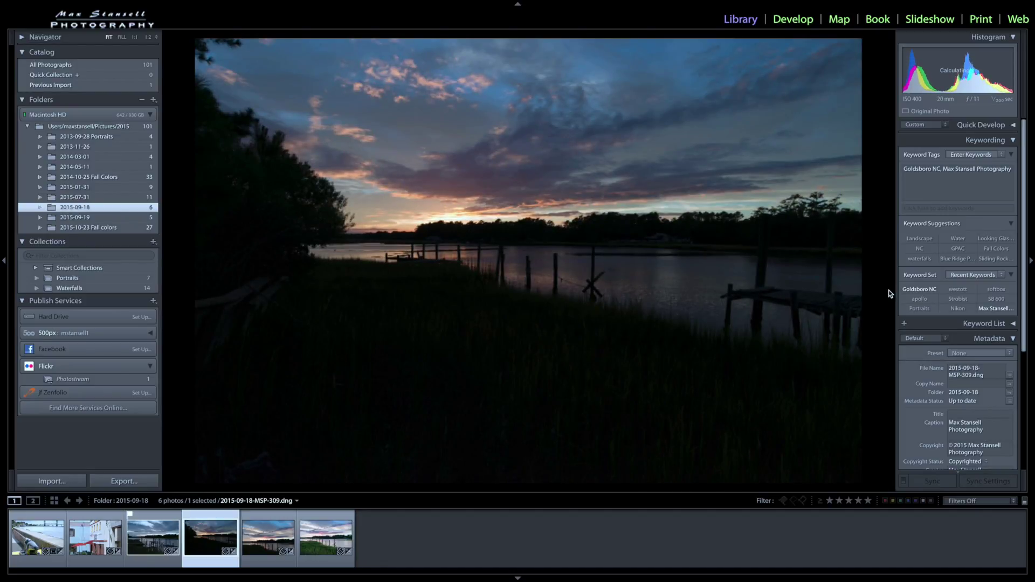
{"action": "left_click", "coordinate": [311, 536]}
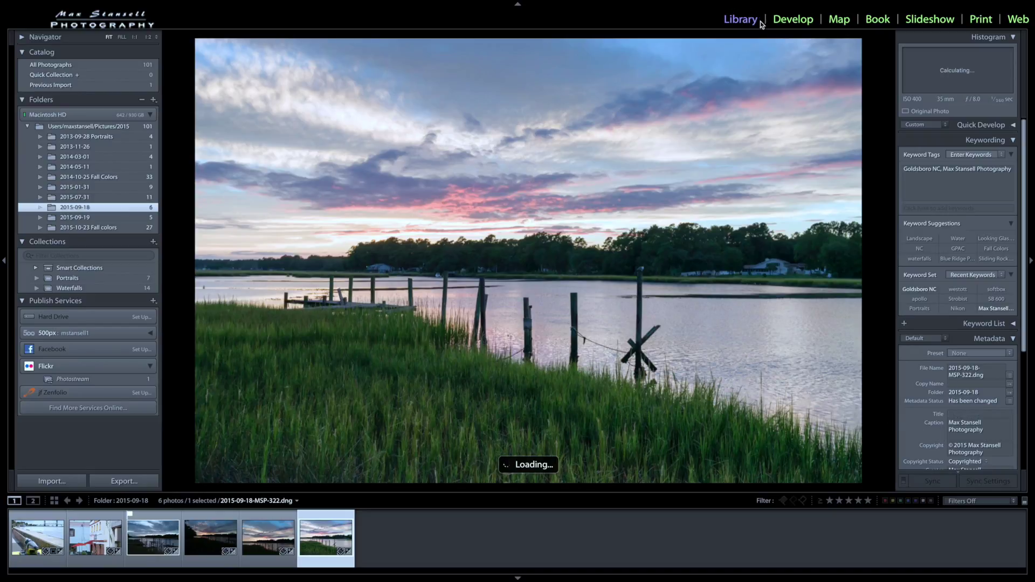
{"action": "left_click", "coordinate": [789, 20]}
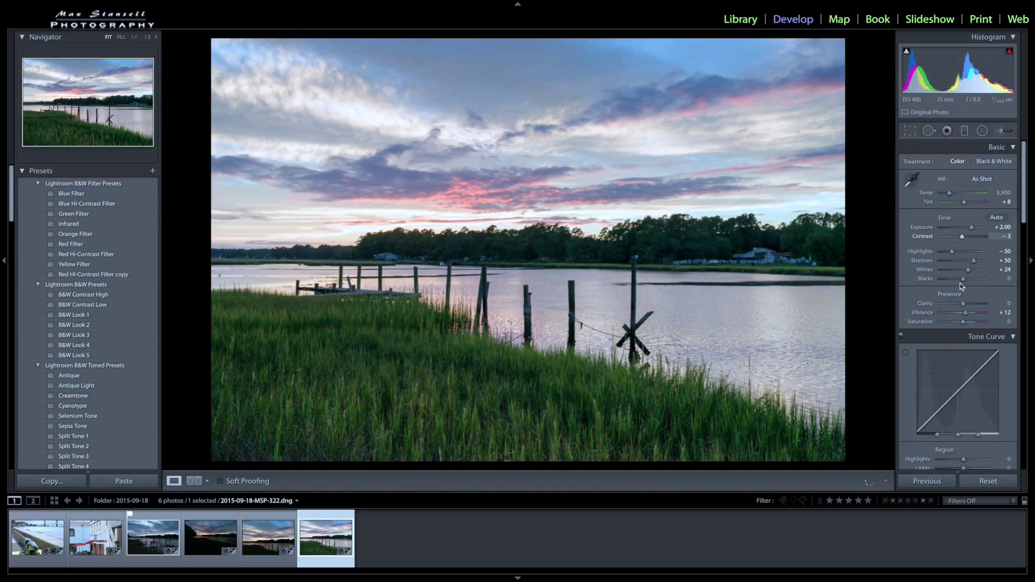
Review the marsh photo's existing lens, effects and calibration settings, and reset all its Develop adjustments.
{"action": "scroll", "coordinate": [961, 293], "scroll_direction": "down", "scroll_amount": 10}
{"action": "scroll", "coordinate": [960, 294], "scroll_direction": "down", "scroll_amount": 8}
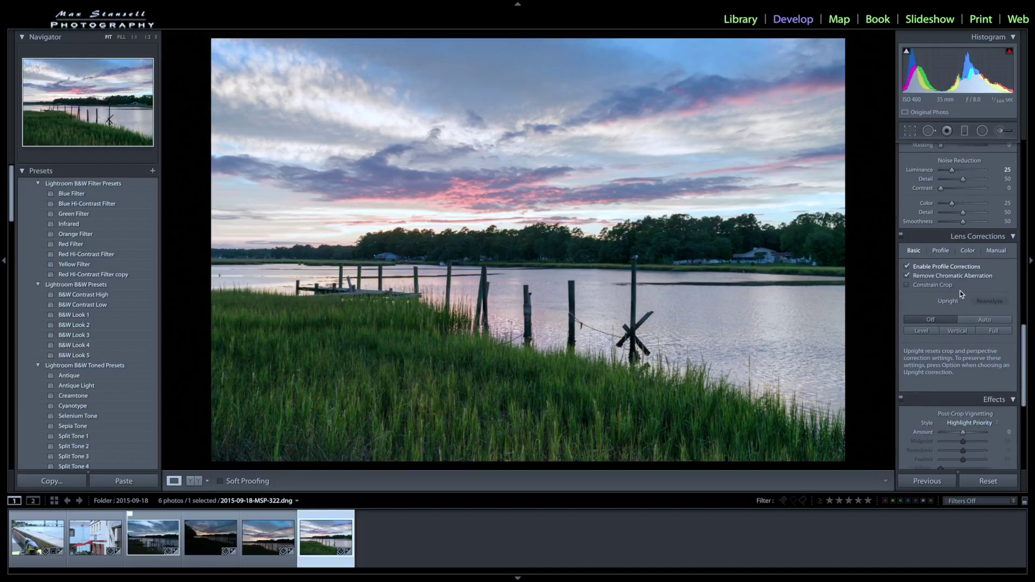
{"action": "scroll", "coordinate": [961, 293], "scroll_direction": "down", "scroll_amount": 3}
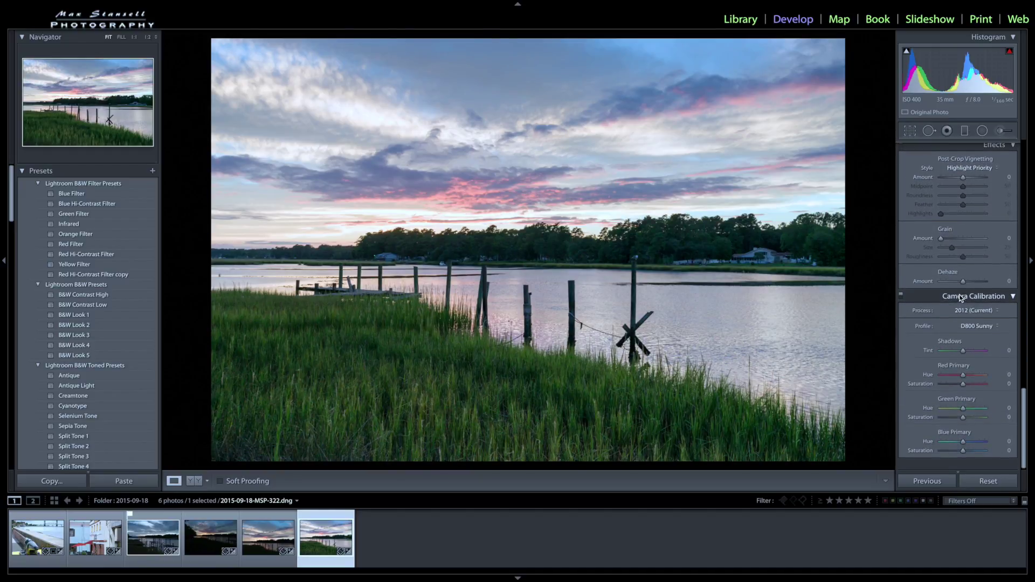
{"action": "left_click", "coordinate": [1000, 485]}
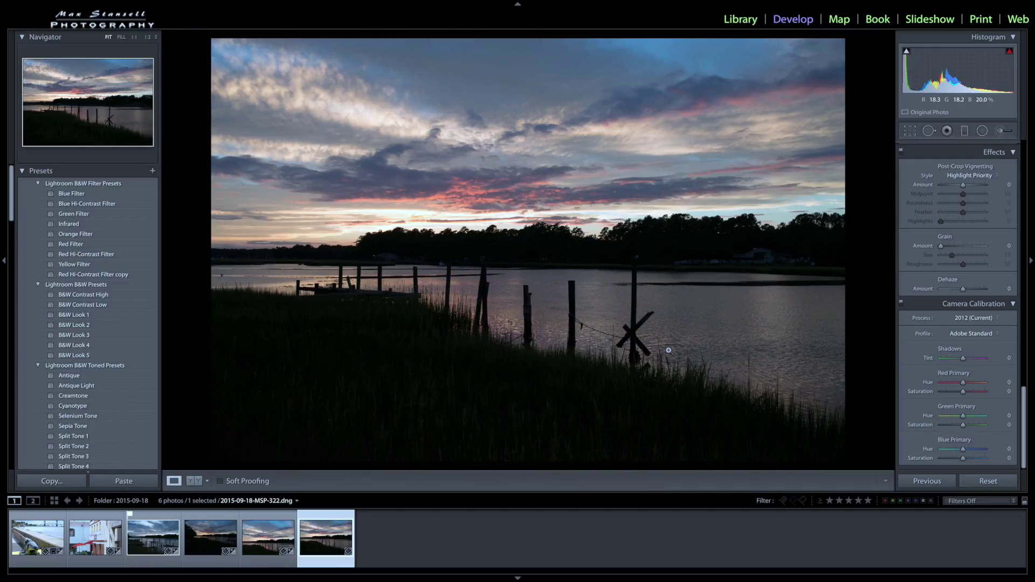
{"action": "scroll", "coordinate": [958, 231], "scroll_direction": "up", "scroll_amount": 10}
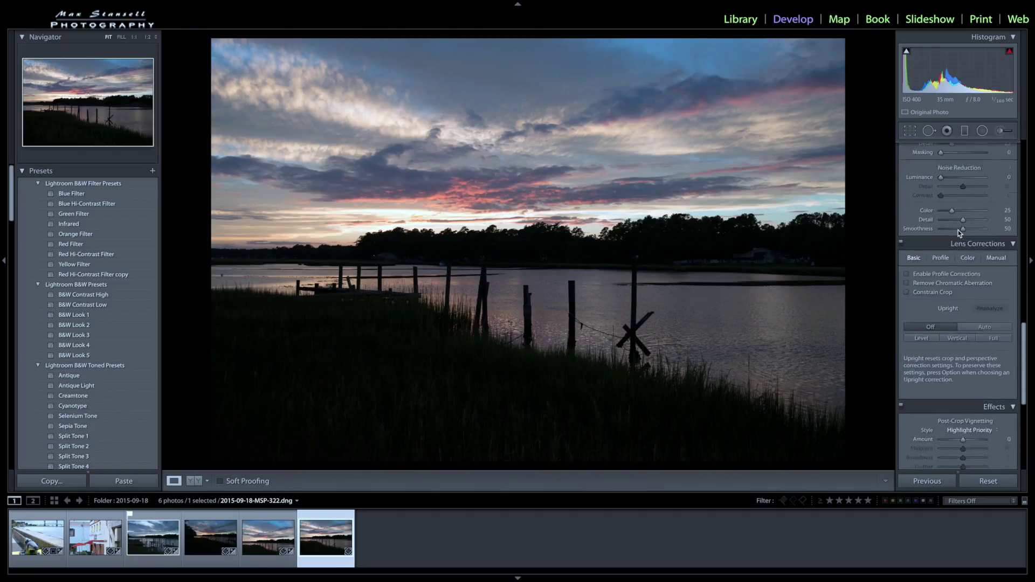
Apply automatic tone to the marsh photo, and raise Exposure to +1.20 and Shadows to +76.
{"action": "scroll", "coordinate": [959, 230], "scroll_direction": "up", "scroll_amount": 8}
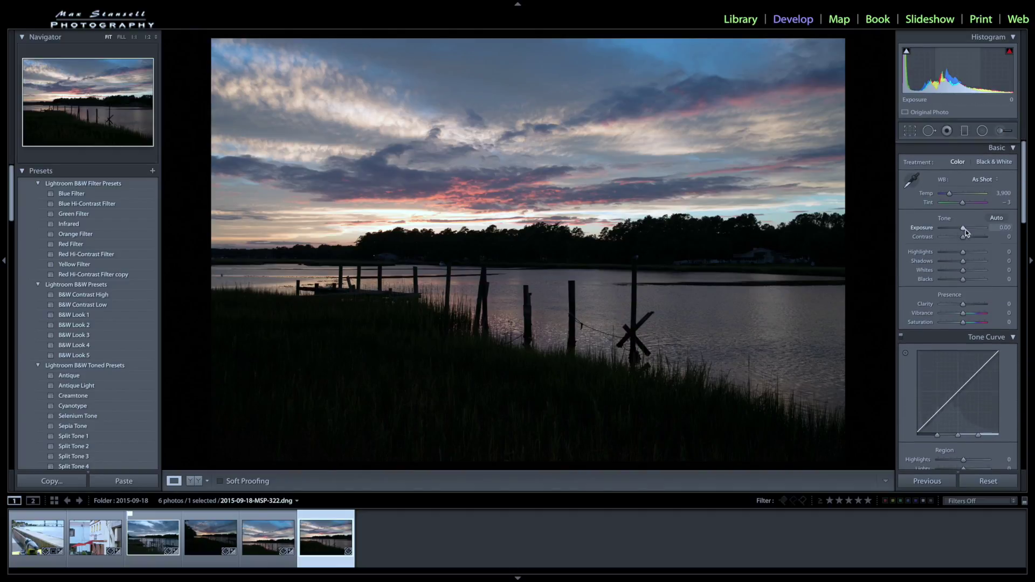
{"action": "left_click", "coordinate": [996, 217]}
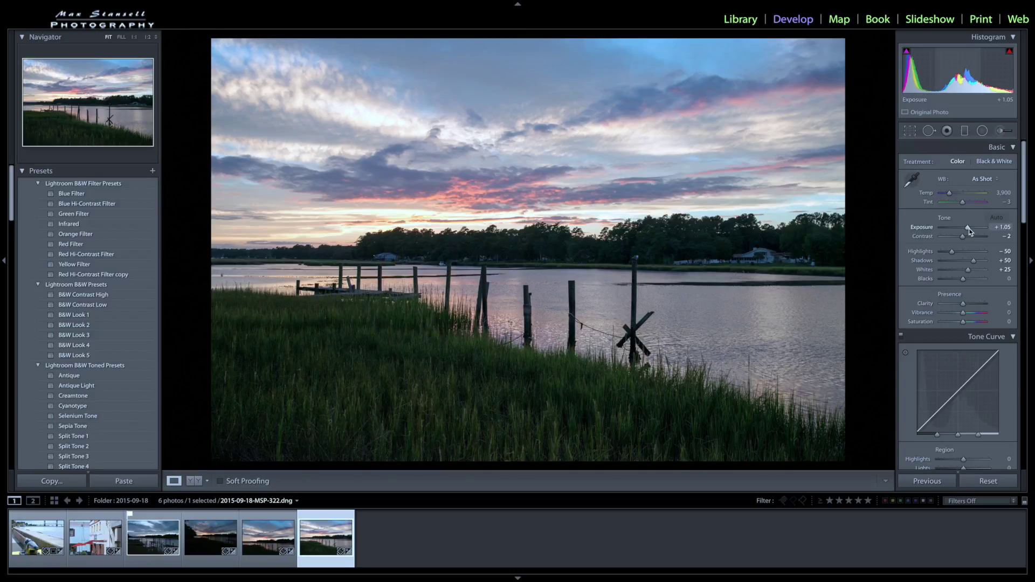
{"action": "left_click_drag", "start_coordinate": [969, 228], "coordinate": [970, 229]}
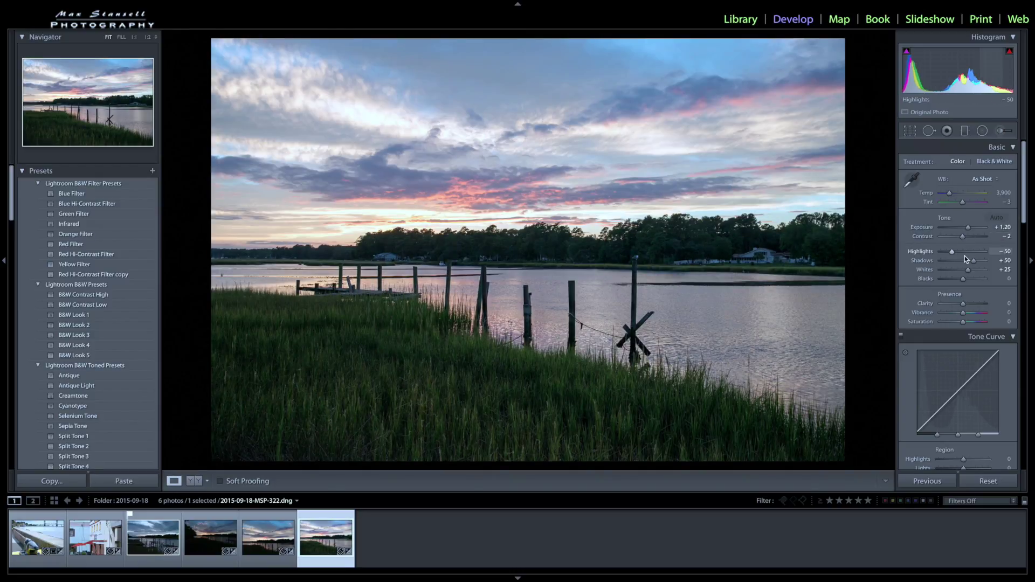
{"action": "left_click_drag", "start_coordinate": [972, 262], "coordinate": [979, 262]}
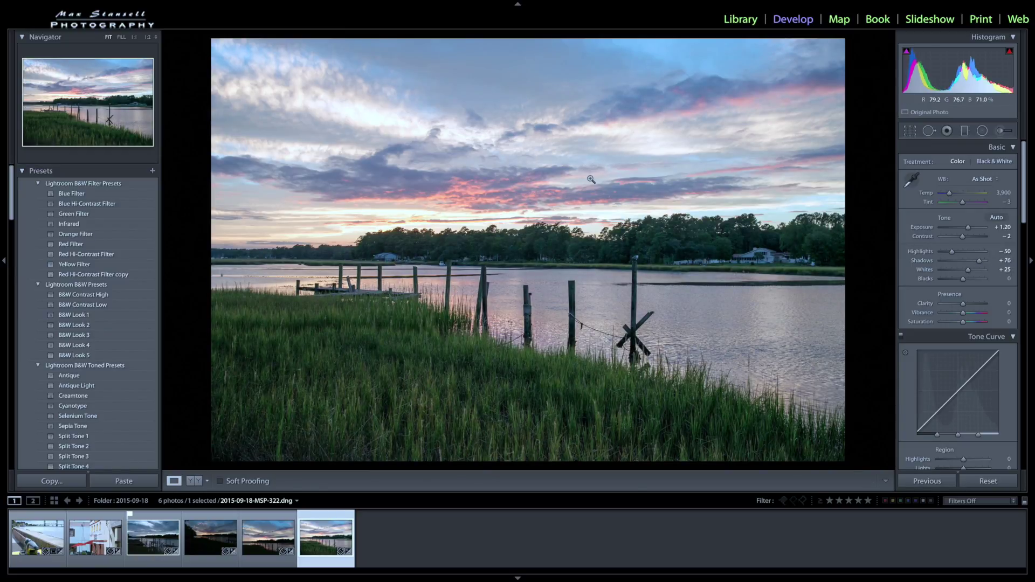
Add an Exposure graduated filter from the sky's upper edge past the photo's lower edge, set Exposure to −1.01, and compare before and after.
{"action": "left_click", "coordinate": [965, 131]}
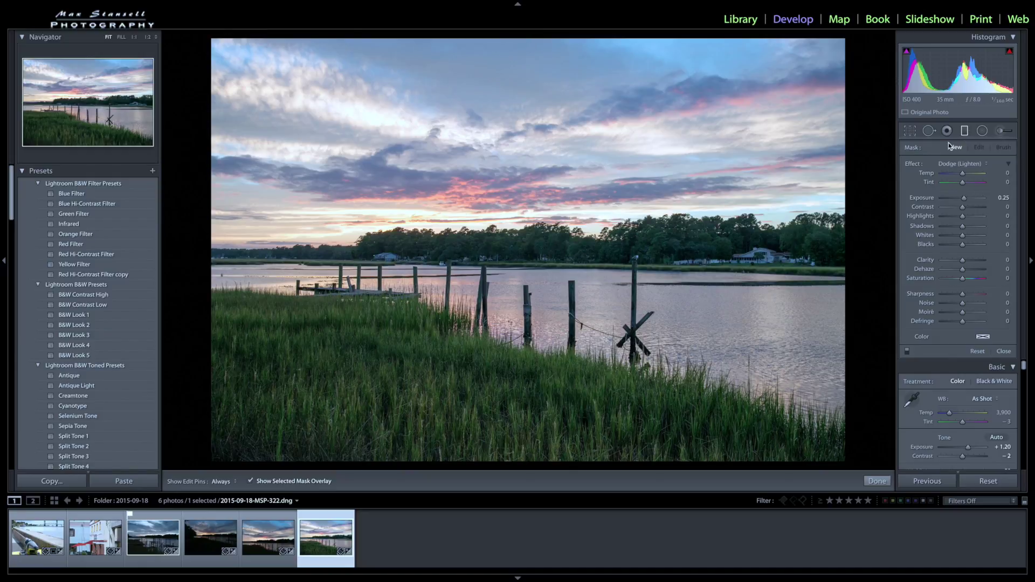
{"action": "left_click", "coordinate": [984, 165]}
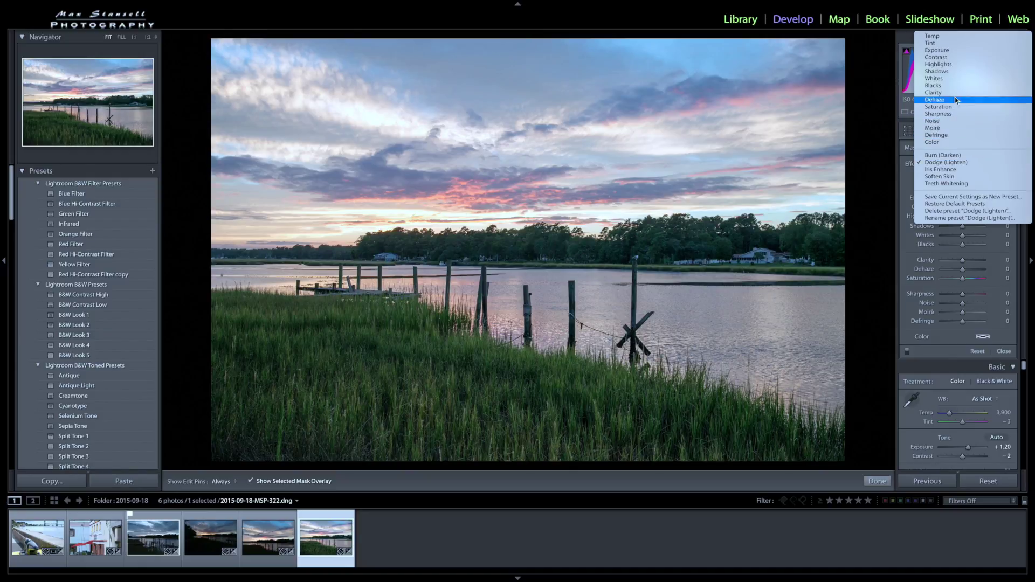
{"action": "left_click", "coordinate": [942, 51]}
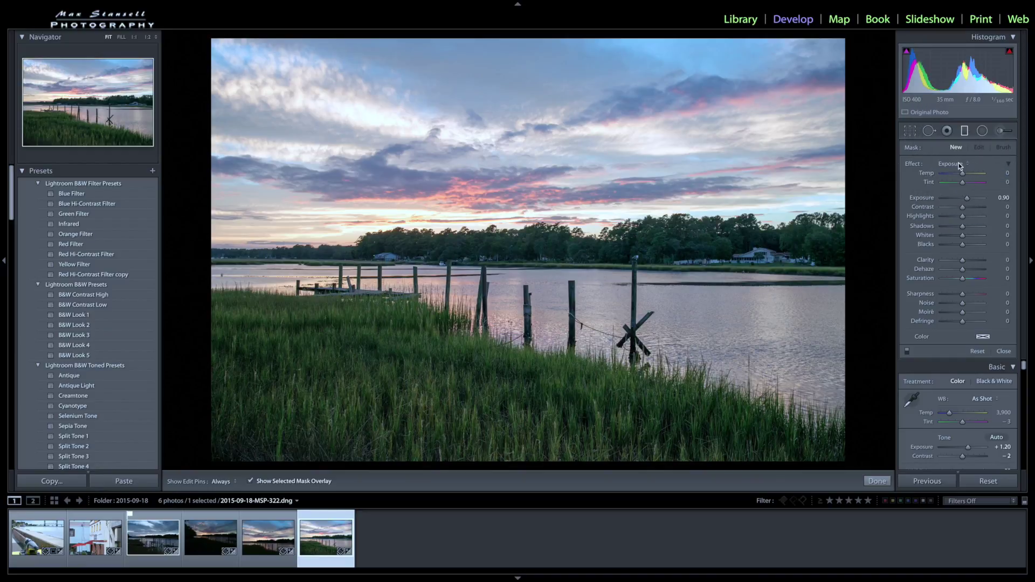
{"action": "left_click_drag", "start_coordinate": [511, 40], "coordinate": [517, 491]}
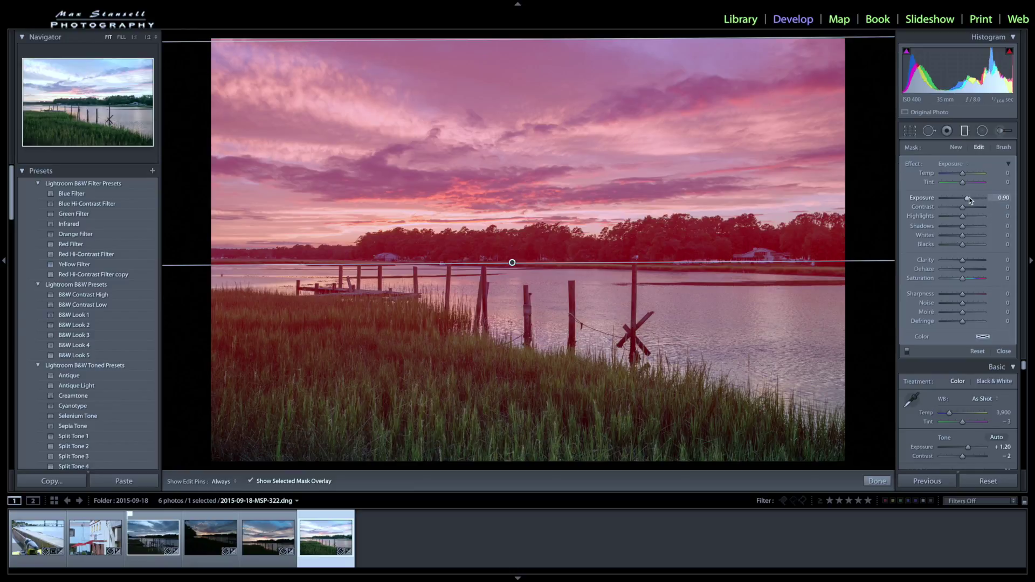
{"action": "left_click_drag", "start_coordinate": [967, 200], "coordinate": [958, 201]}
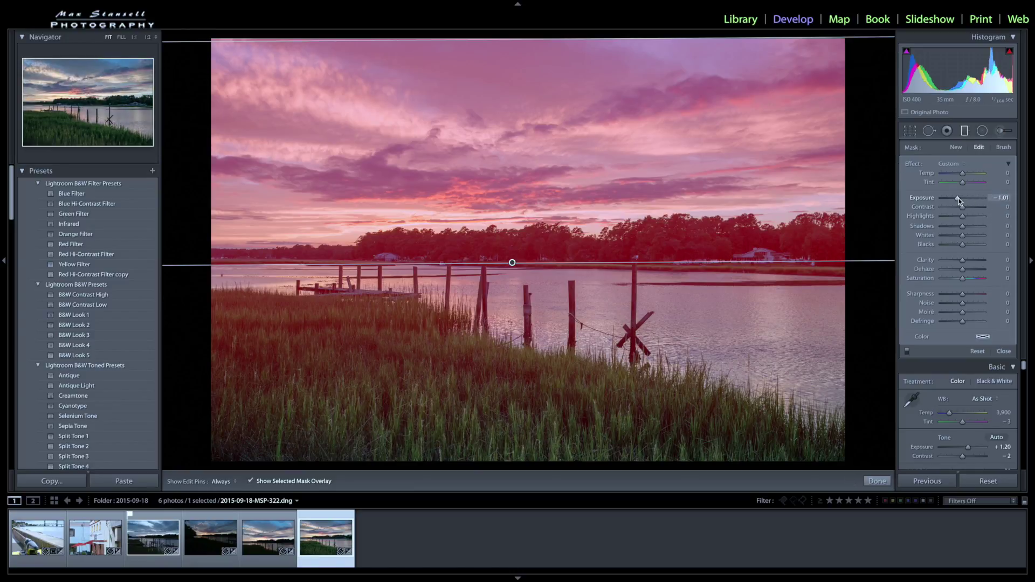
{"action": "left_click", "coordinate": [875, 480]}
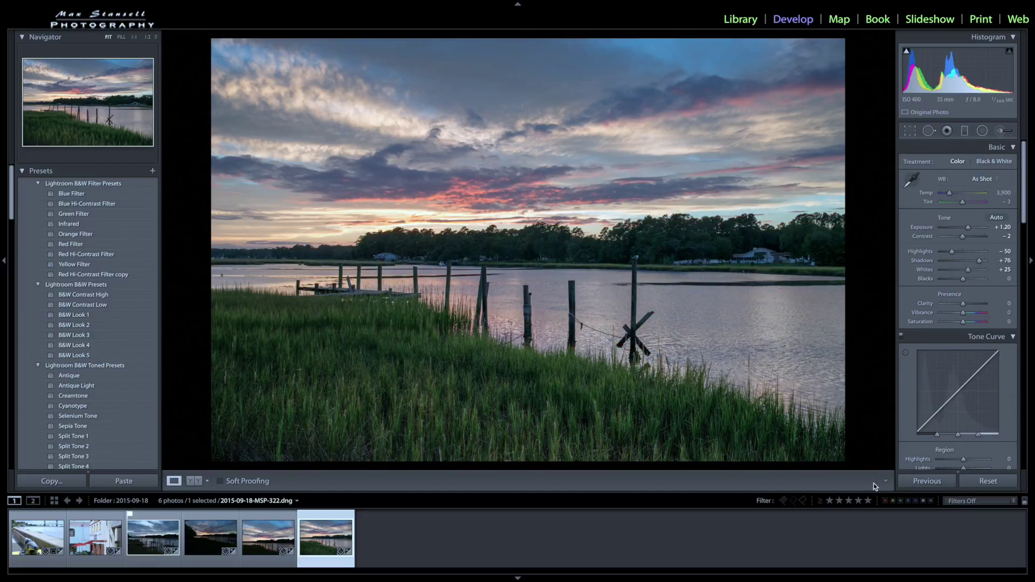
{"action": "key", "text": "y"}
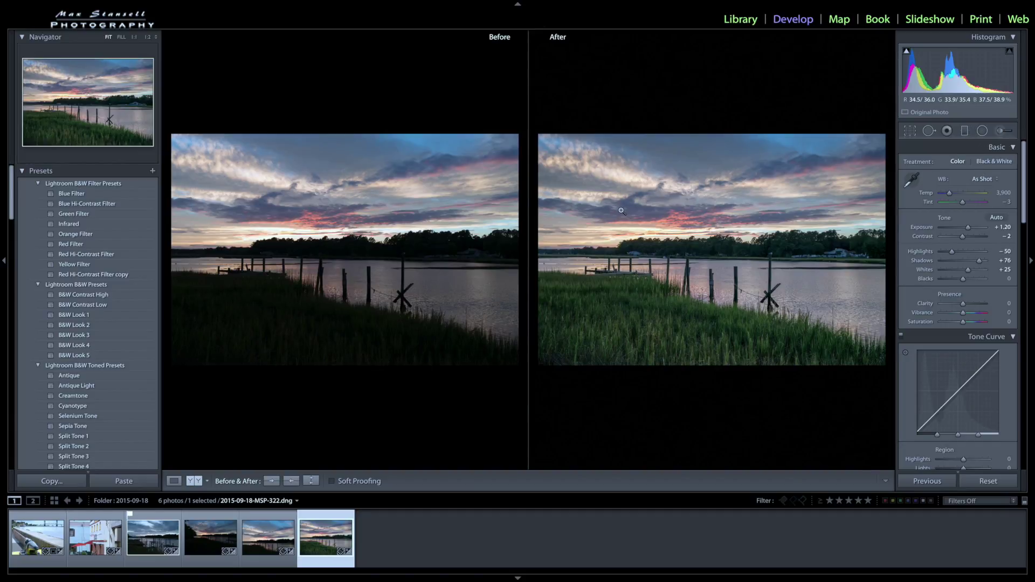
{"action": "key", "text": "y"}
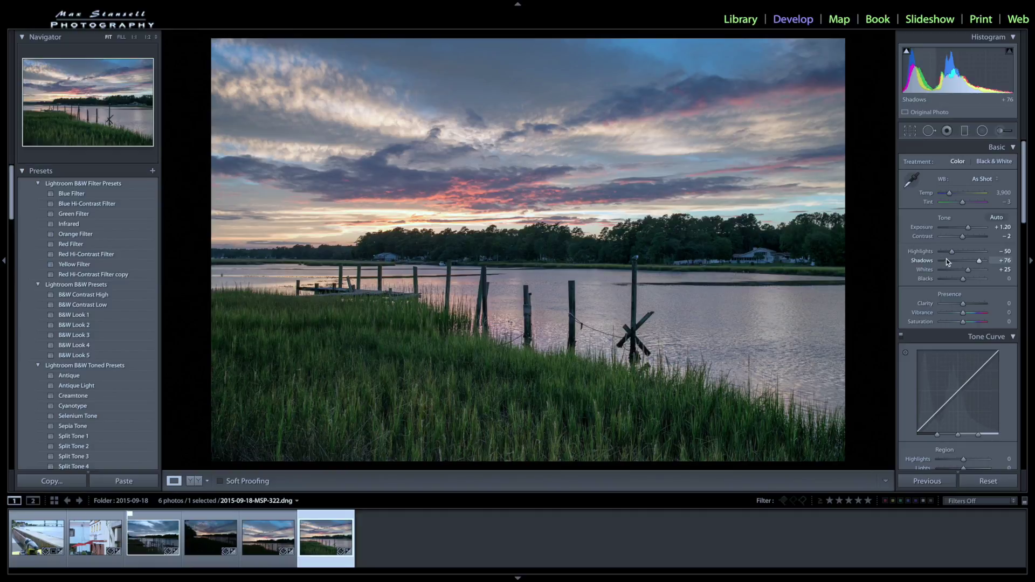
Edit the marsh photo's graduated filter to Contrast 40 and Blacks −68, and compare the photo before and after.
{"action": "left_click", "coordinate": [965, 131]}
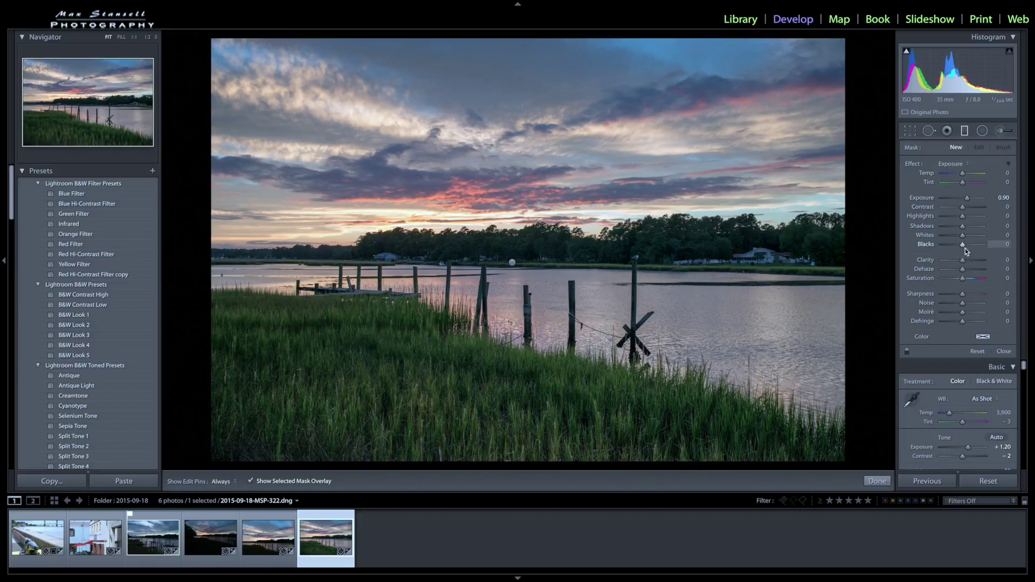
{"action": "left_click", "coordinate": [513, 263]}
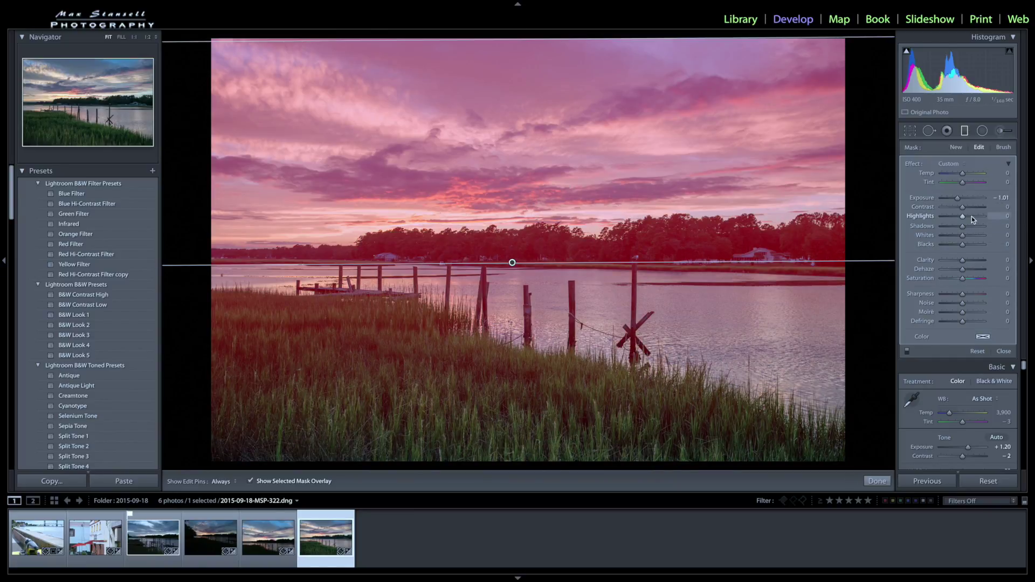
{"action": "left_click_drag", "start_coordinate": [969, 208], "coordinate": [970, 209]}
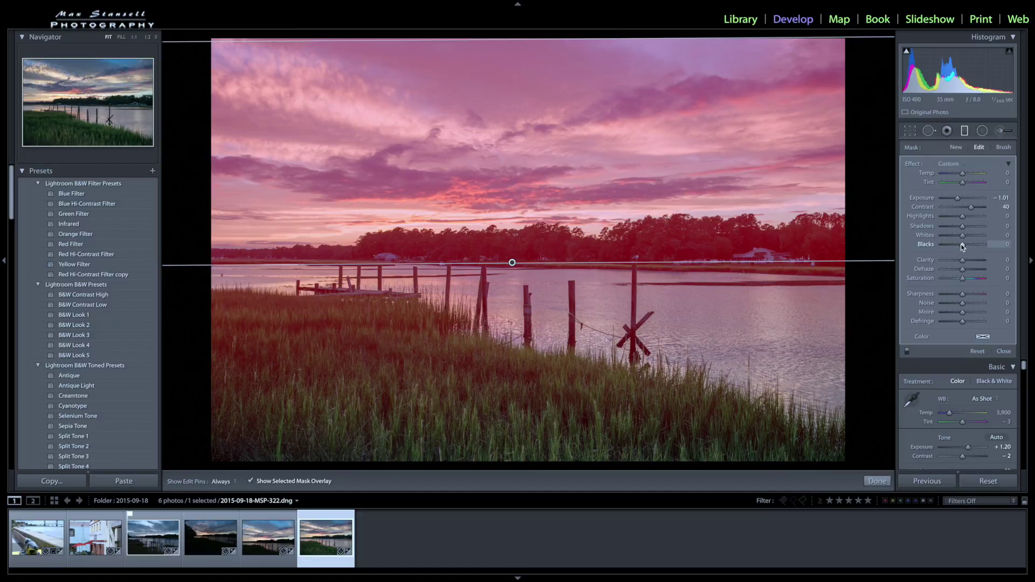
{"action": "left_click_drag", "start_coordinate": [962, 244], "coordinate": [949, 245]}
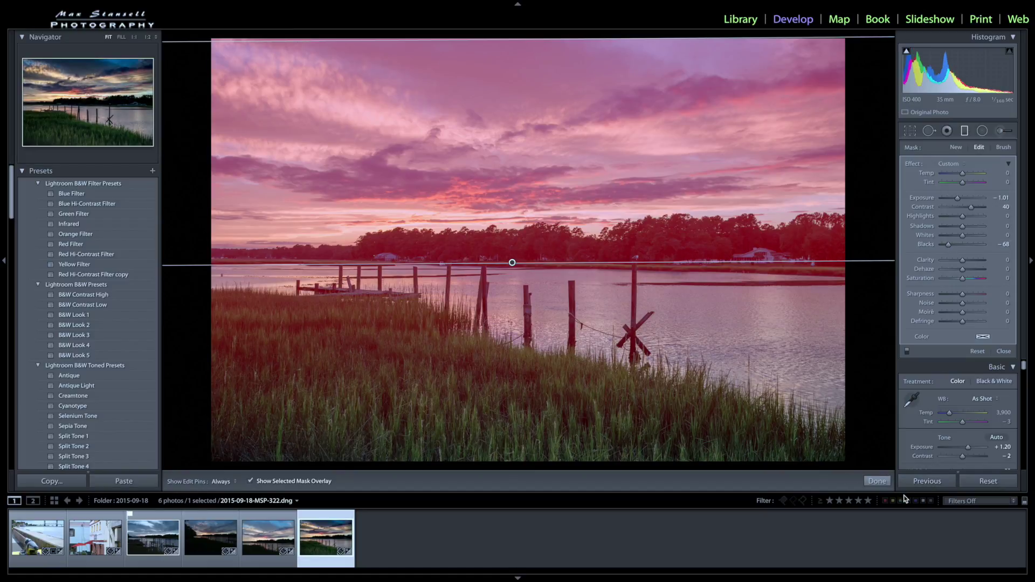
{"action": "left_click", "coordinate": [877, 480]}
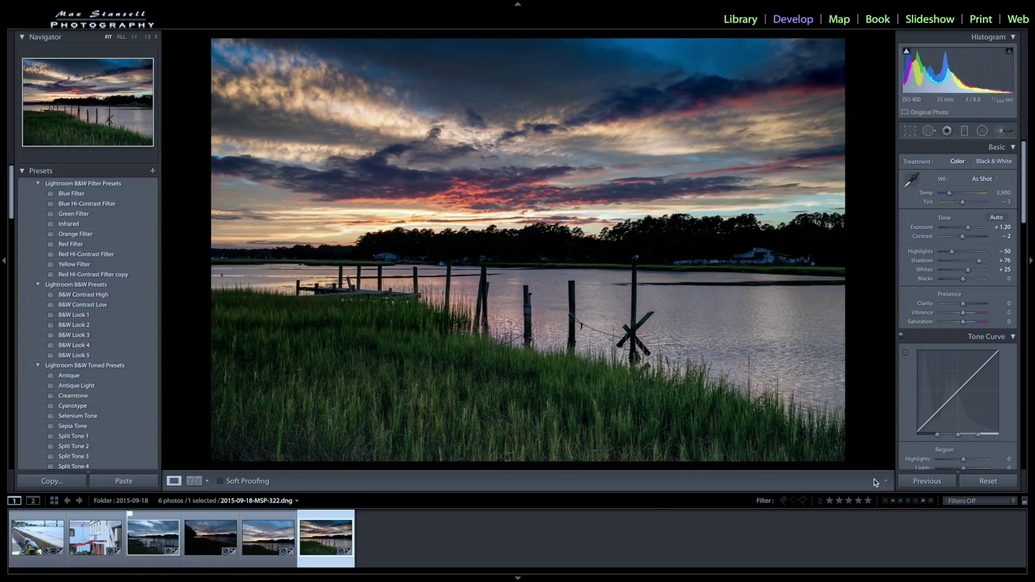
{"action": "key", "text": "y"}
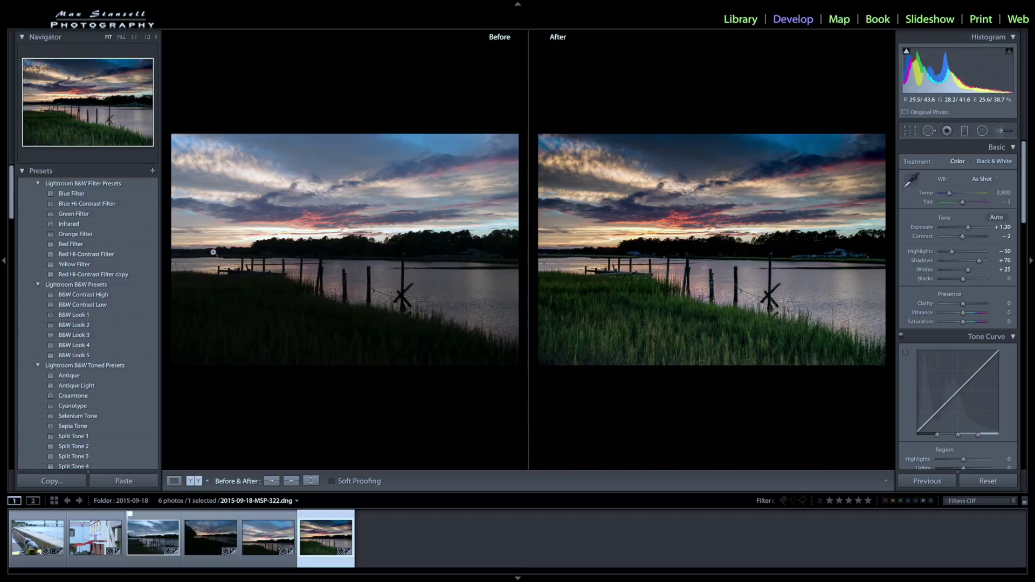
{"action": "mouse_move", "coordinate": [91, 272]}
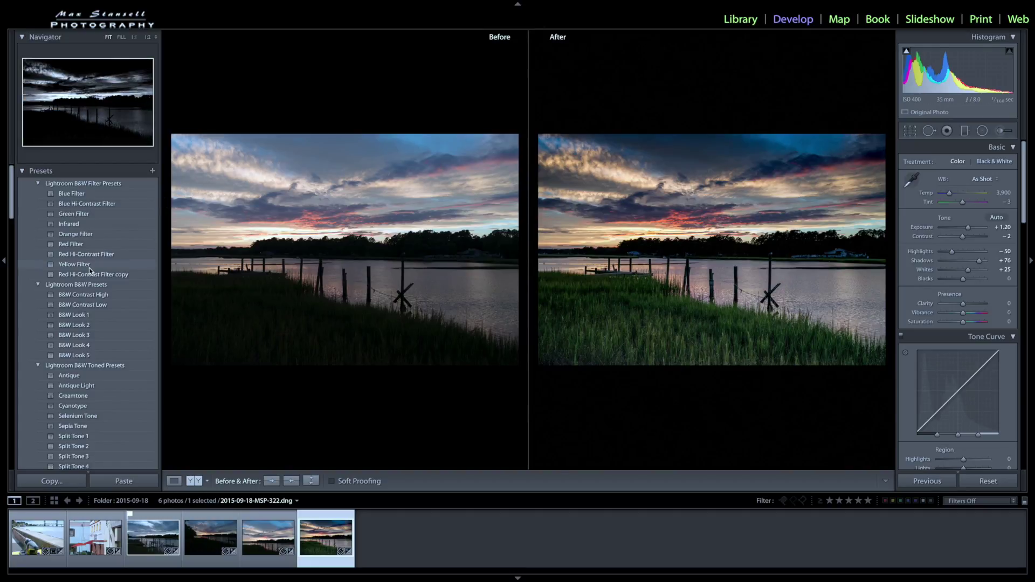
Open the boy's portrait from the Library's 2013-11-26 folder in the Develop module, shown in single view.
{"action": "left_click", "coordinate": [745, 22]}
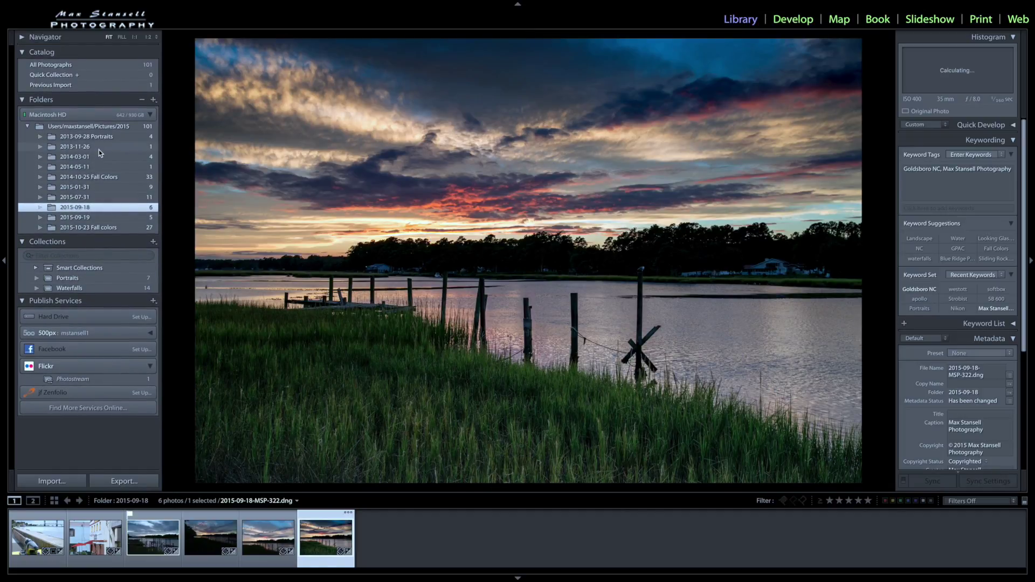
{"action": "left_click", "coordinate": [98, 147]}
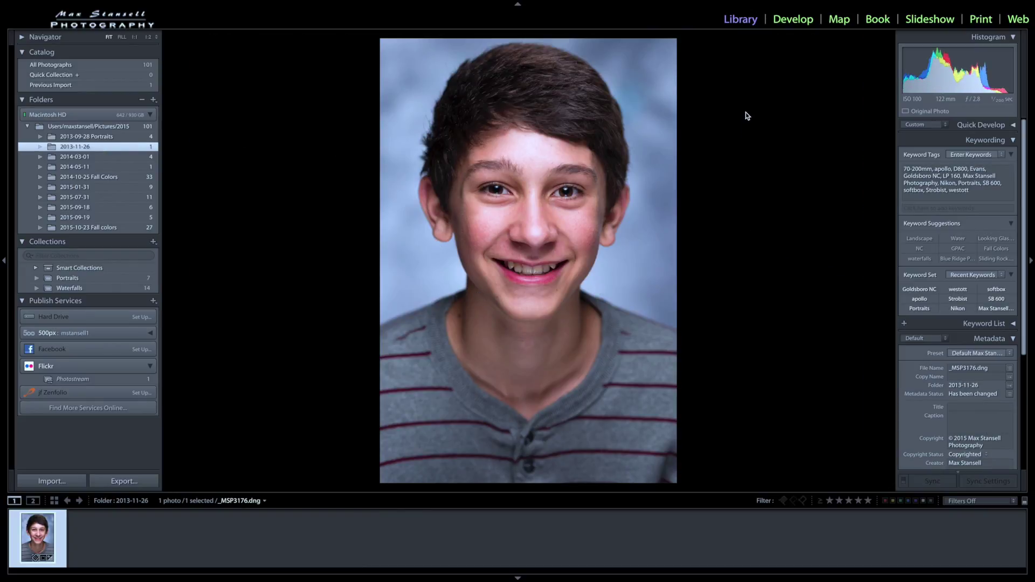
{"action": "left_click", "coordinate": [791, 19]}
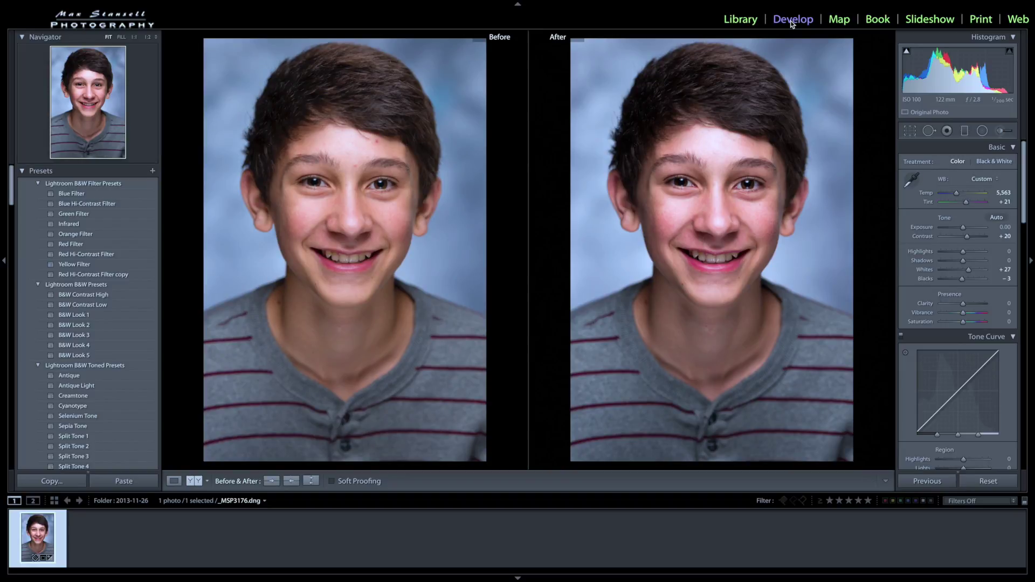
{"action": "key", "text": "y"}
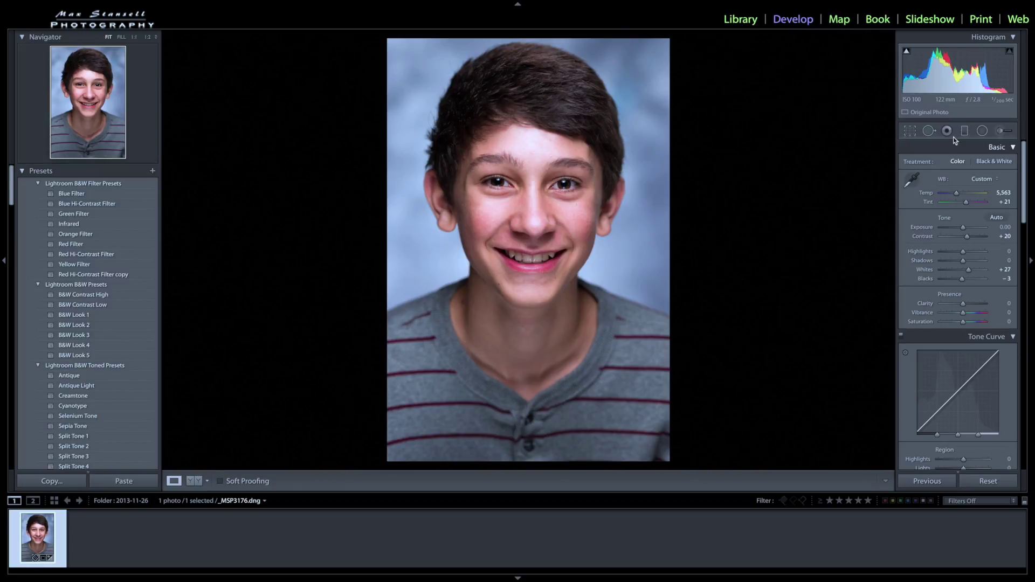
Add a radial filter fitted to the whole portrait, darkening the area outside it with Exposure −0.35 and Feather 40.
{"action": "left_click", "coordinate": [982, 131]}
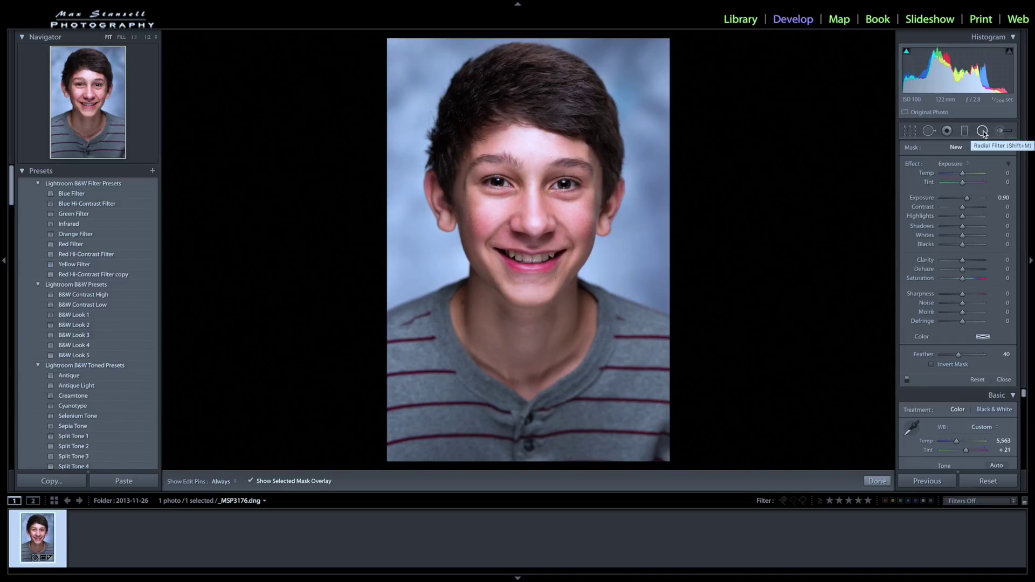
{"action": "double_click", "coordinate": [529, 210], "text": "ctrl"}
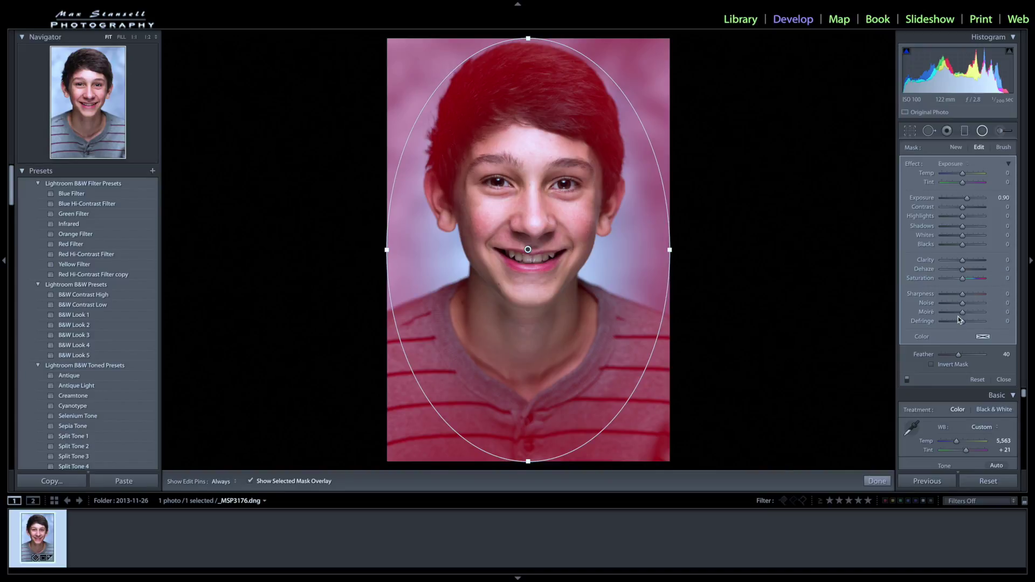
{"action": "mouse_move", "coordinate": [968, 200]}
{"action": "left_mouse_down"}
{"action": "mouse_move", "coordinate": [951, 199]}
{"action": "mouse_move", "coordinate": [961, 192]}
{"action": "left_mouse_up"}
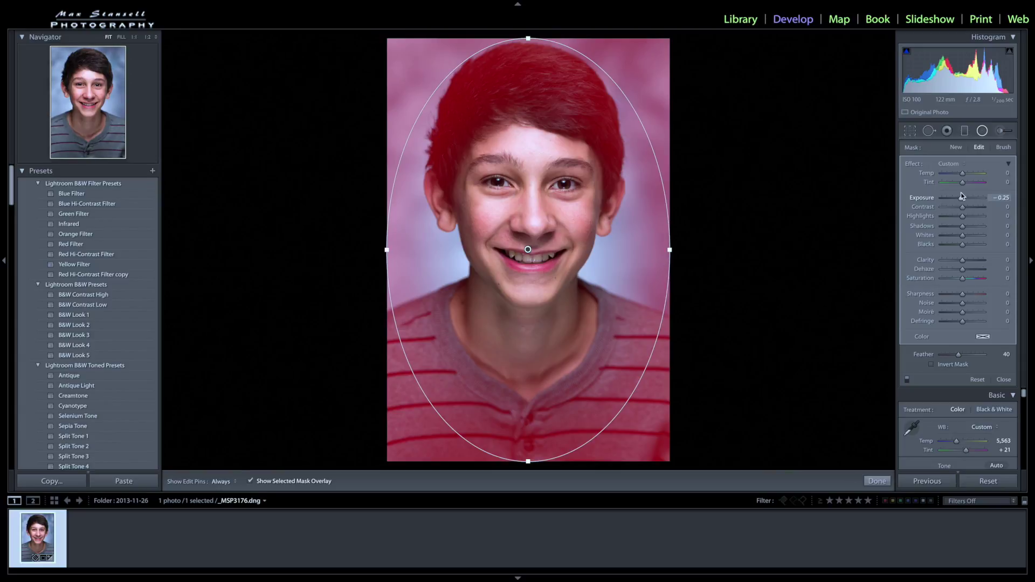
{"action": "left_click_drag", "start_coordinate": [961, 196], "coordinate": [961, 197]}
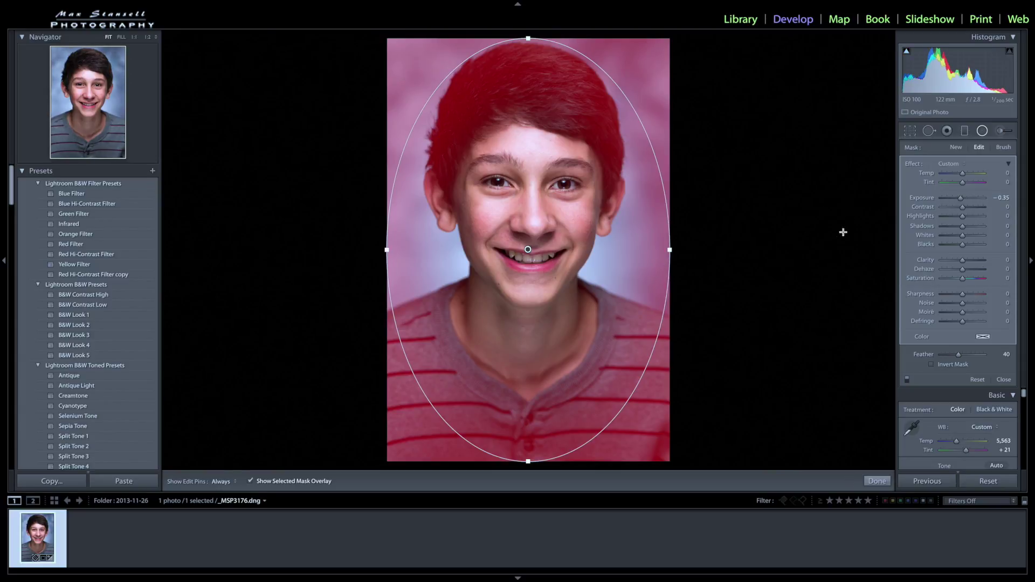
{"action": "left_click", "coordinate": [882, 482]}
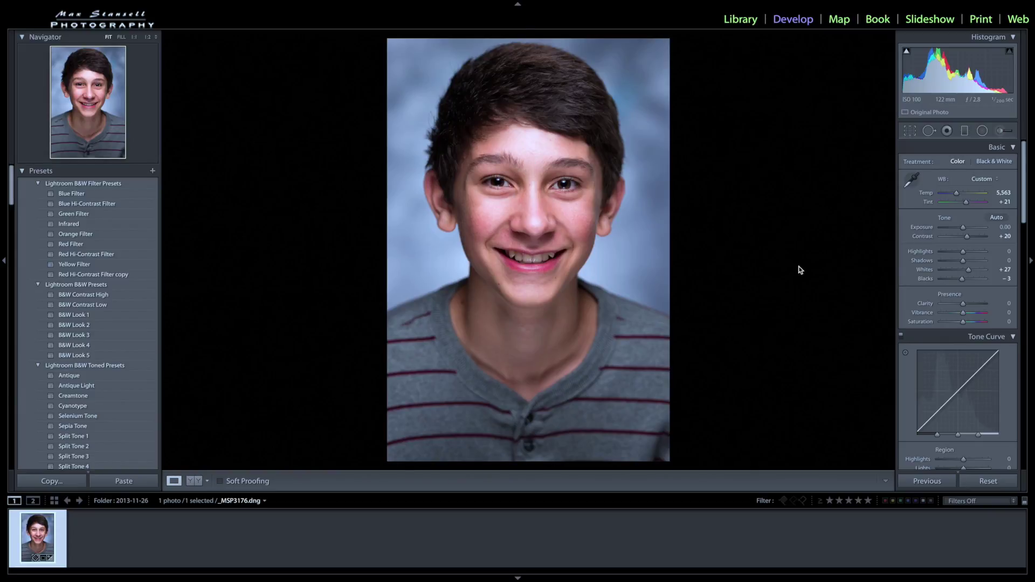
Brush Iris Enhance over both of the boy's irises with the Adjustment Brush at Size 14.
{"action": "left_click", "coordinate": [999, 132]}
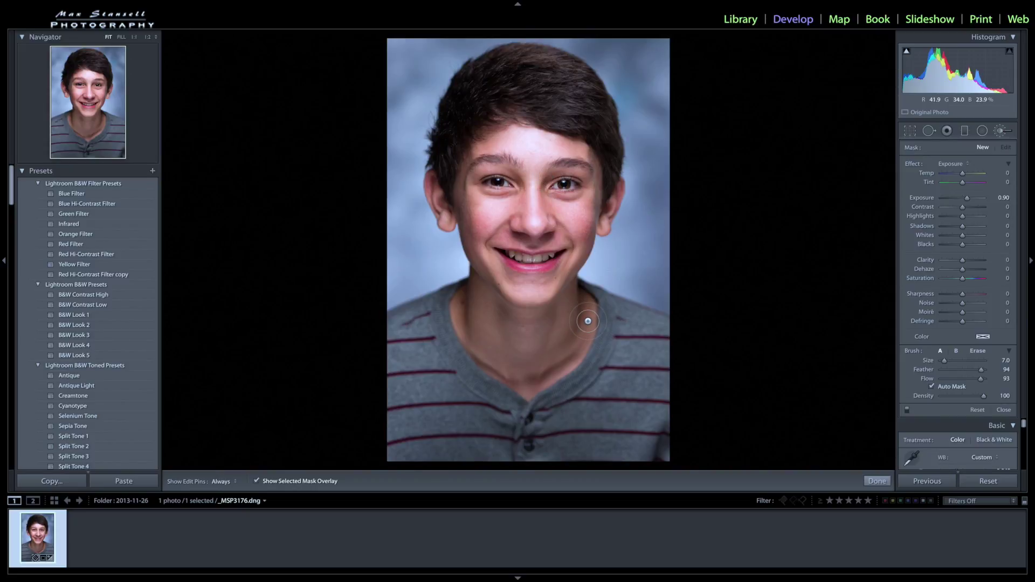
{"action": "left_click", "coordinate": [877, 481]}
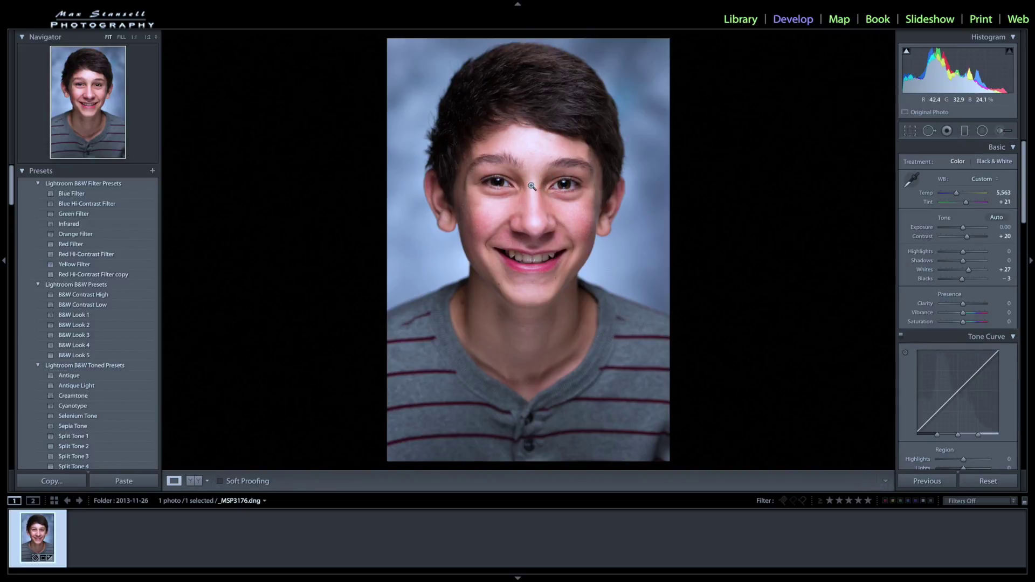
{"action": "left_click", "coordinate": [521, 184]}
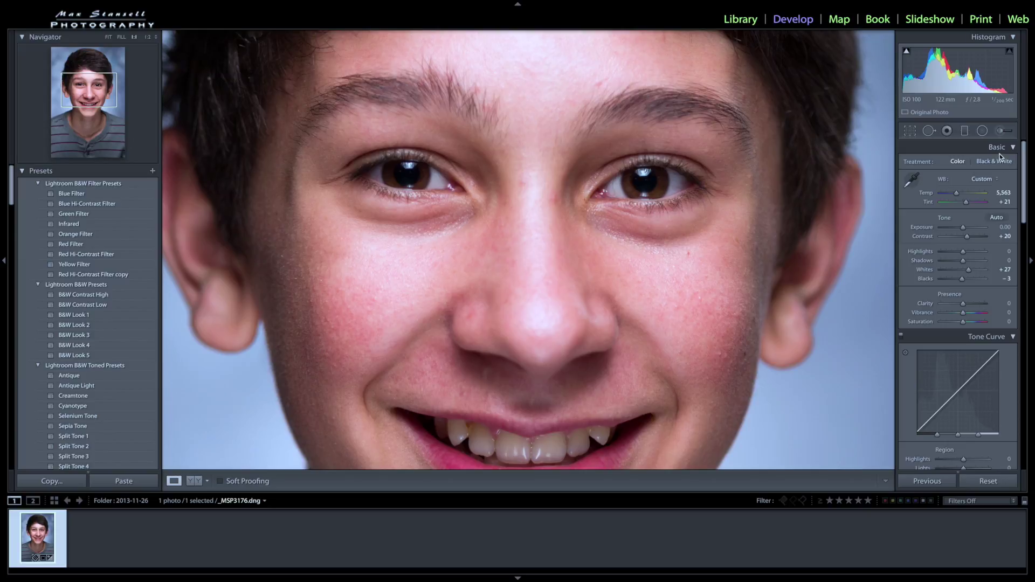
{"action": "left_click", "coordinate": [1001, 134]}
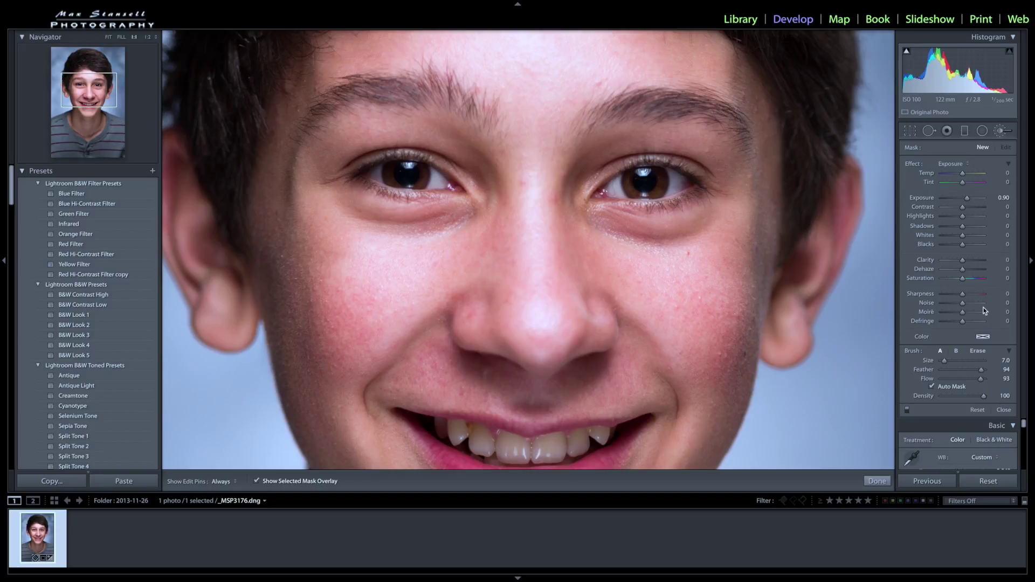
{"action": "left_click", "coordinate": [968, 166]}
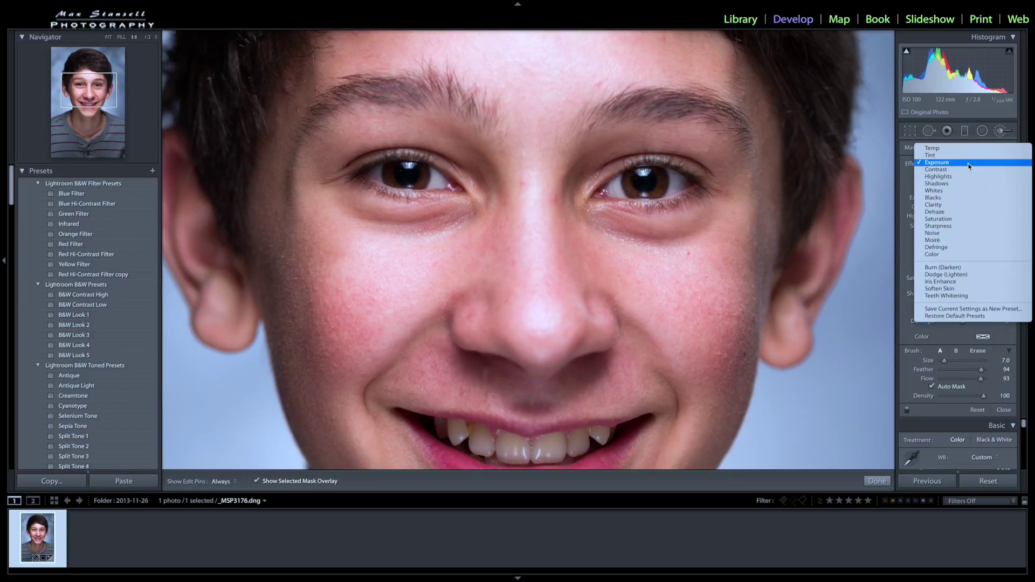
{"action": "left_click", "coordinate": [959, 281]}
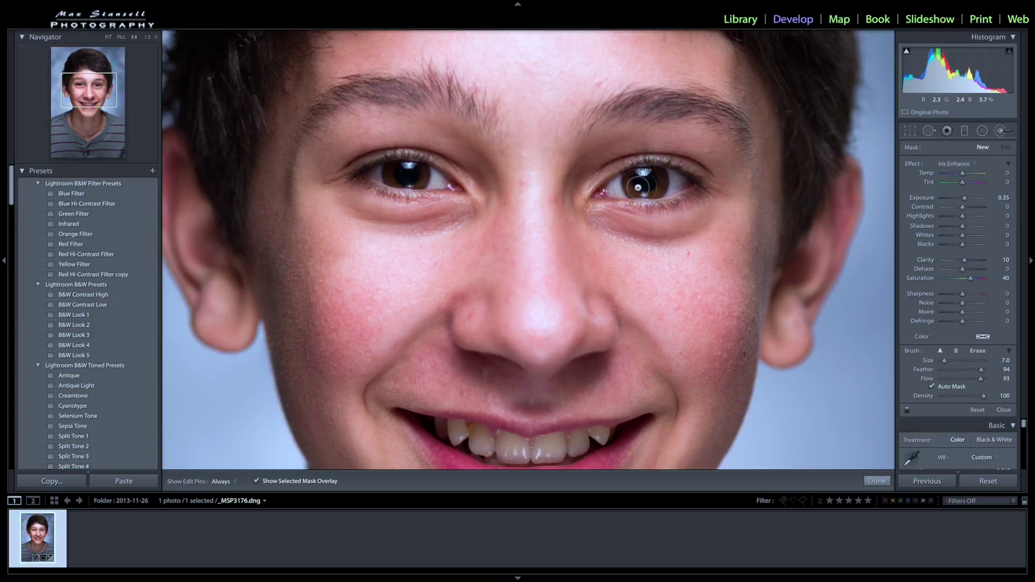
{"action": "scroll", "coordinate": [644, 182], "scroll_direction": "up", "scroll_amount": 5}
{"action": "key", "text": "h"}
{"action": "left_click", "coordinate": [646, 182]}
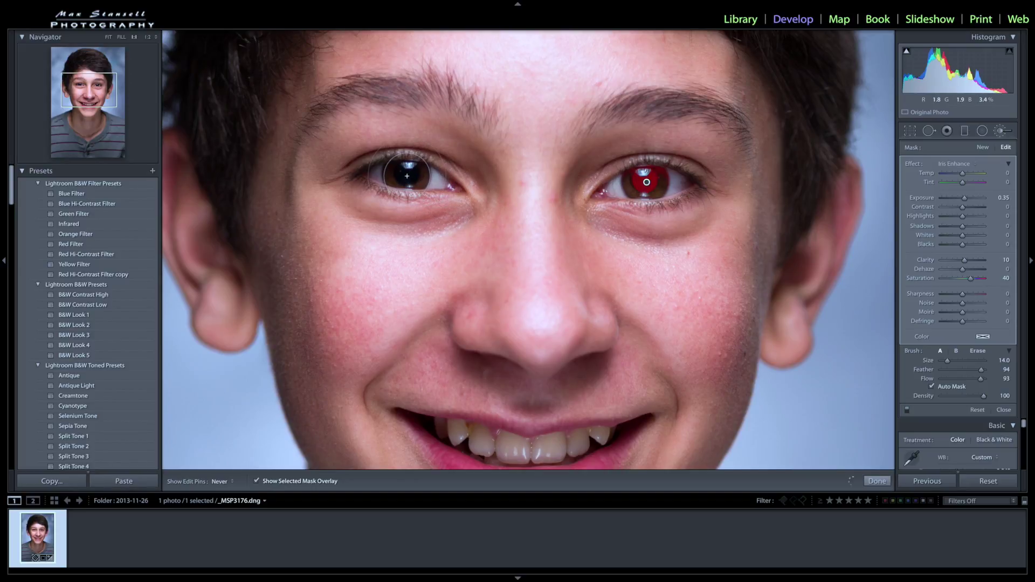
{"action": "left_click", "coordinate": [407, 176]}
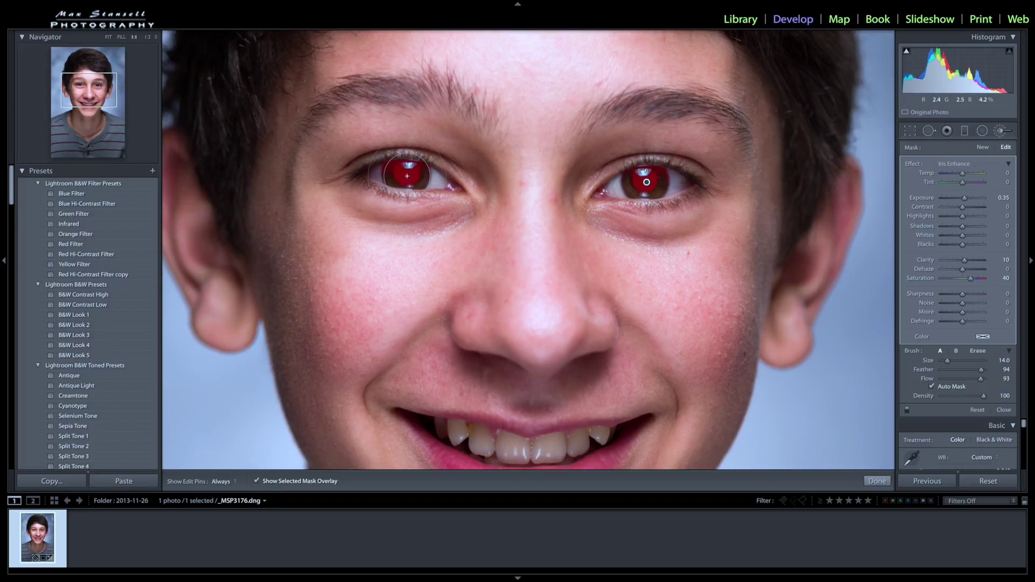
{"action": "left_click", "coordinate": [877, 481]}
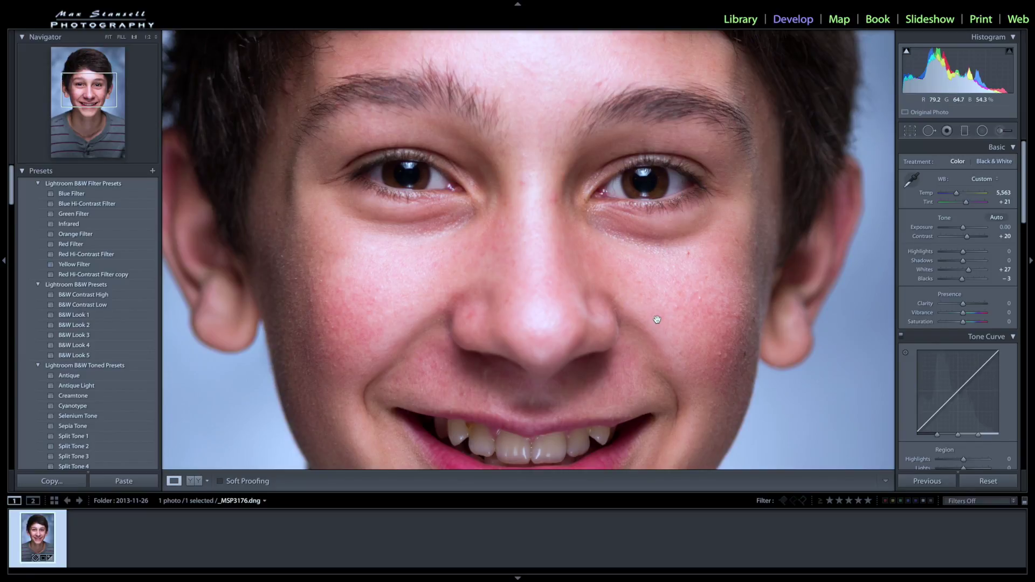
Brush Dodge (Lighten) over the boy's shadowed neck with a new adjustment at brush Size 17.
{"action": "scroll", "coordinate": [656, 319], "scroll_direction": "down", "scroll_amount": 5}
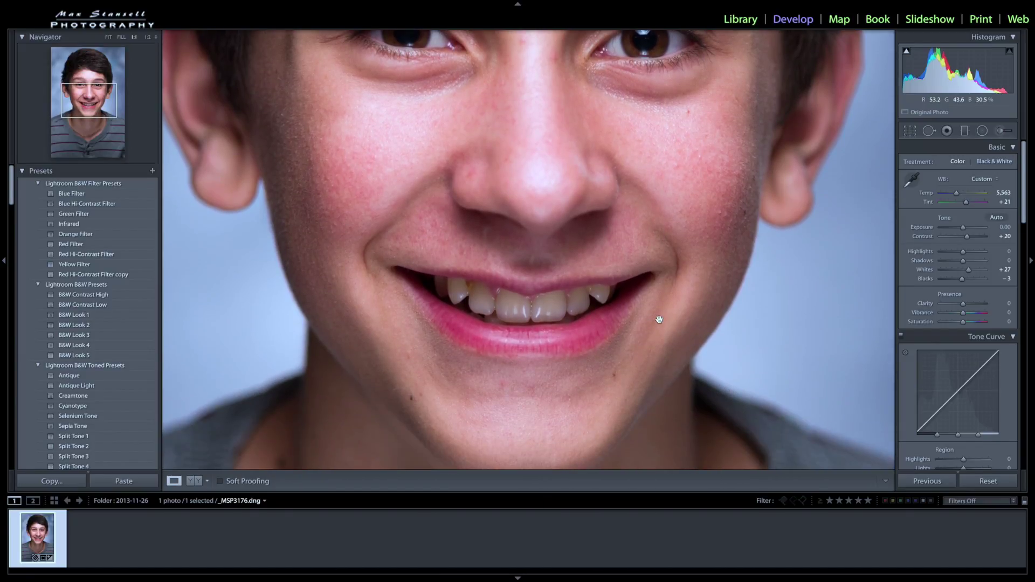
{"action": "scroll", "coordinate": [660, 320], "scroll_direction": "up", "scroll_amount": 3}
{"action": "scroll", "coordinate": [660, 317], "scroll_direction": "down", "scroll_amount": 2}
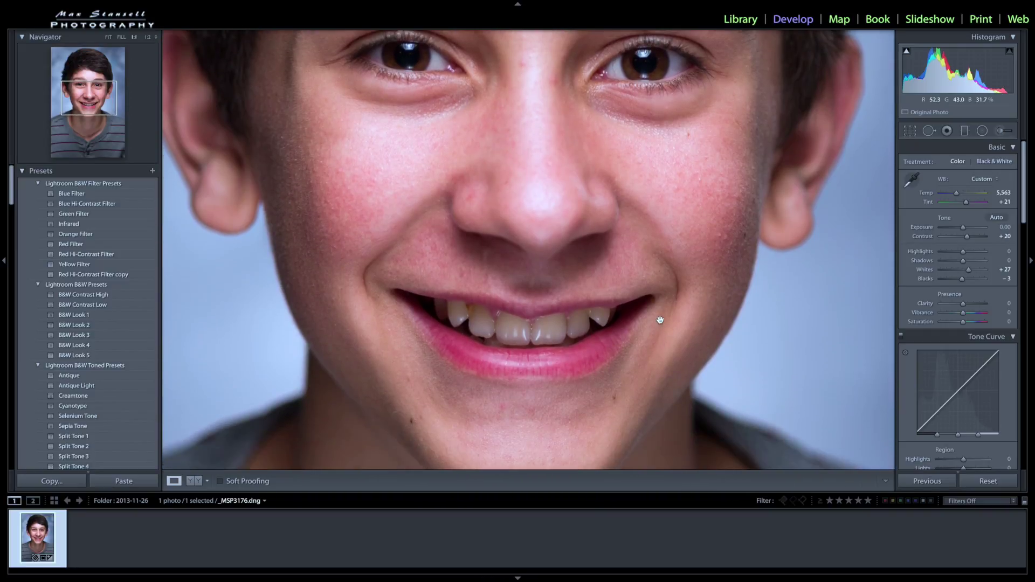
{"action": "left_click", "coordinate": [661, 263]}
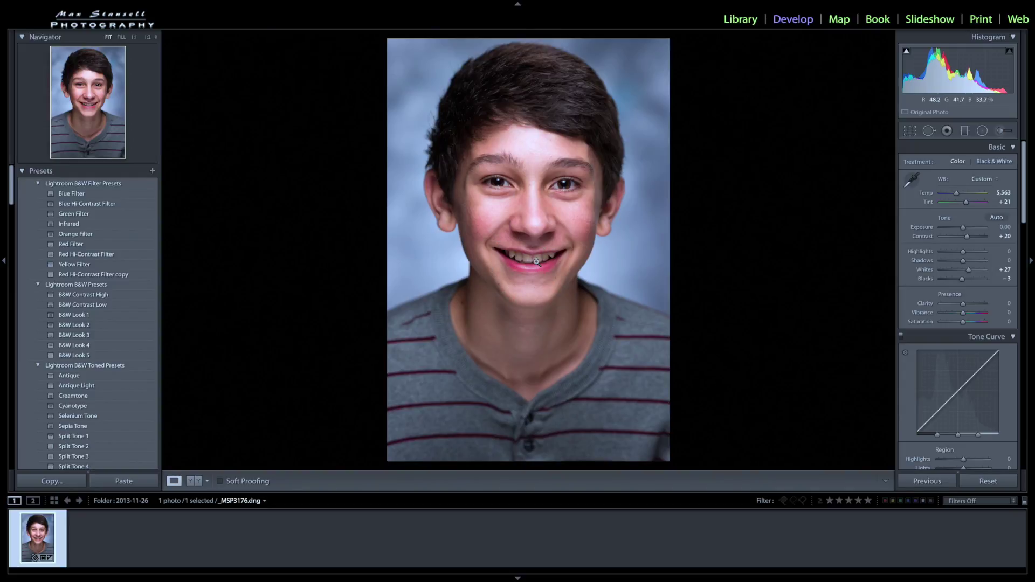
{"action": "left_click", "coordinate": [1002, 134]}
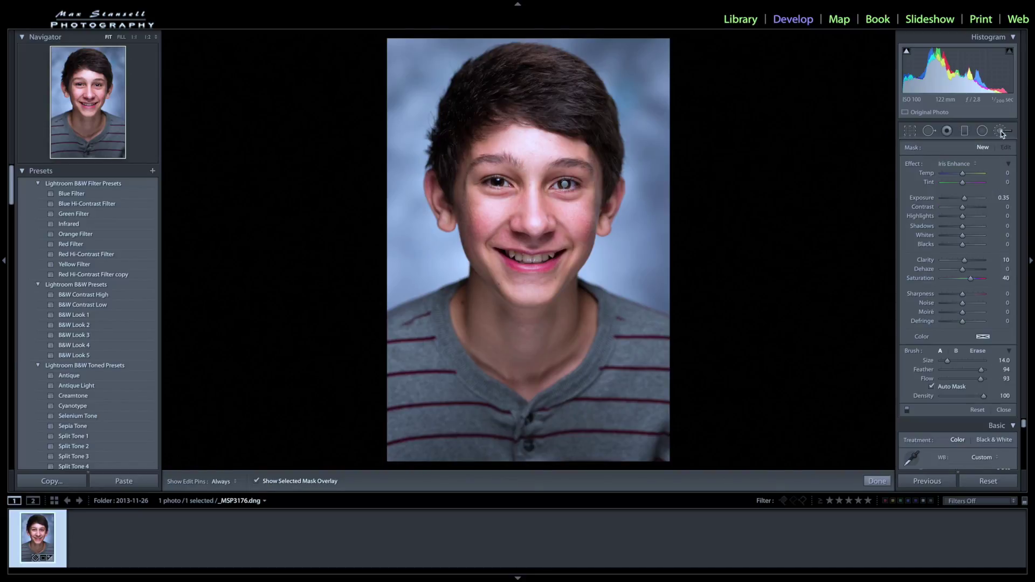
{"action": "left_click", "coordinate": [977, 166]}
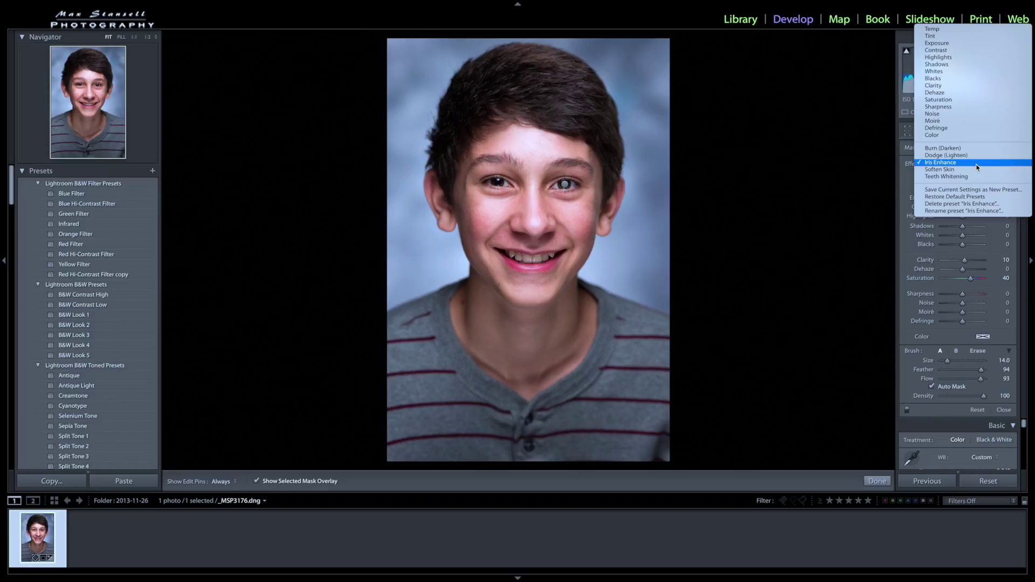
{"action": "left_click", "coordinate": [972, 155]}
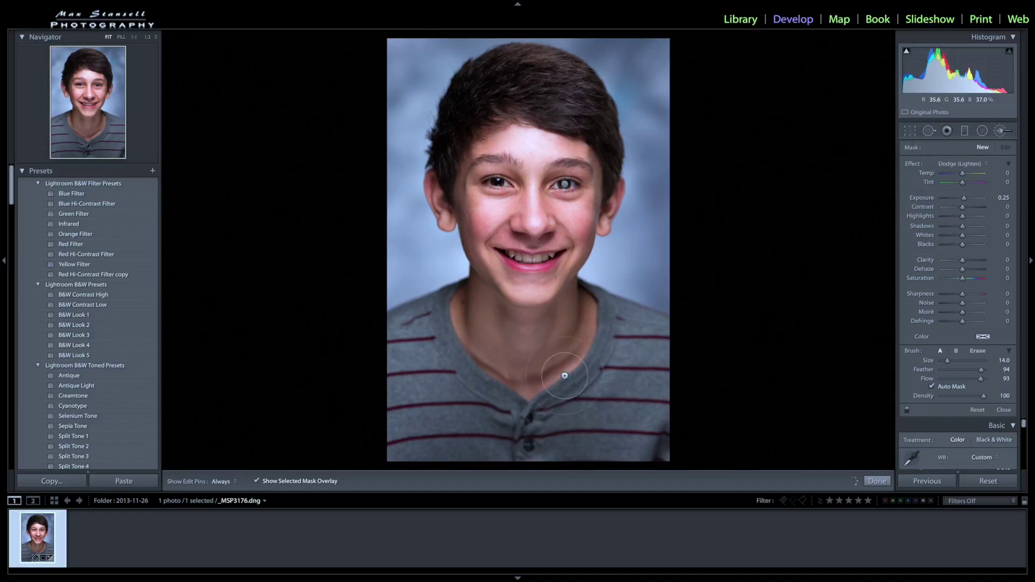
{"action": "scroll", "coordinate": [486, 304], "scroll_direction": "up", "scroll_amount": 3}
{"action": "mouse_move", "coordinate": [486, 305]}
{"action": "left_mouse_down"}
{"action": "mouse_move", "coordinate": [534, 323]}
{"action": "mouse_move", "coordinate": [582, 310]}
{"action": "mouse_move", "coordinate": [577, 296]}
{"action": "mouse_move", "coordinate": [464, 291]}
{"action": "mouse_move", "coordinate": [485, 302]}
{"action": "left_mouse_up"}
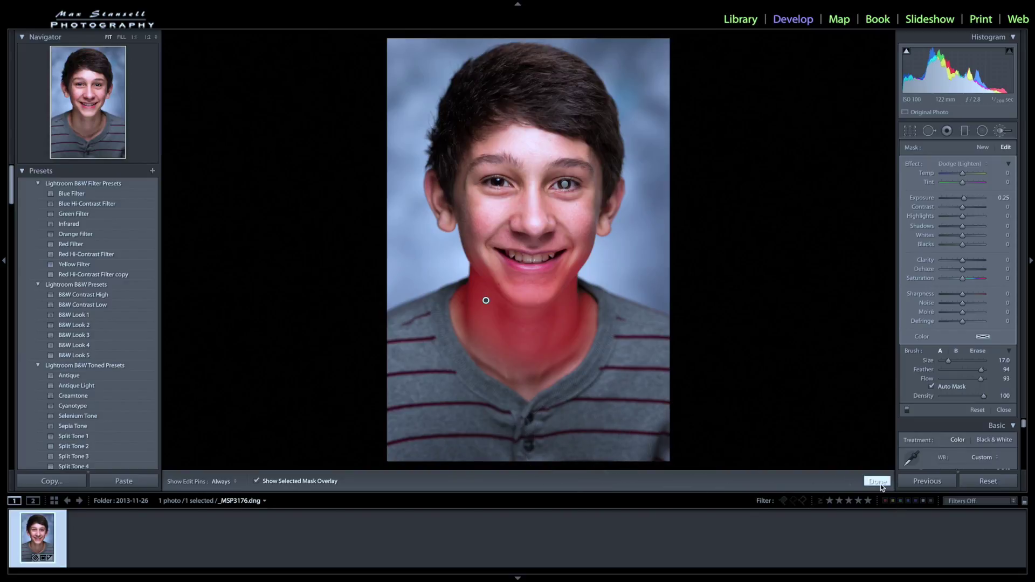
{"action": "left_click", "coordinate": [879, 482]}
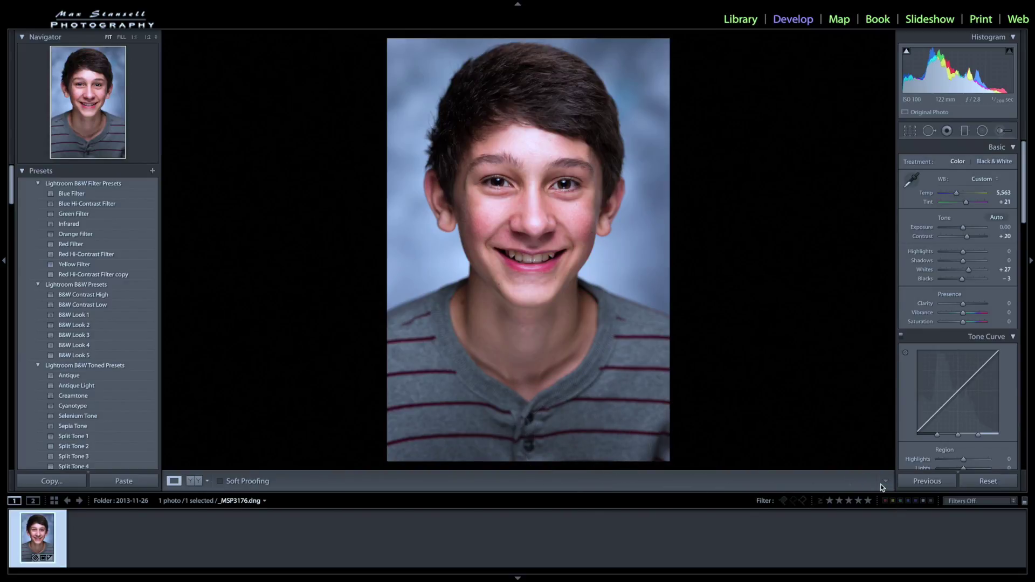
Compare the portrait before and after, and inspect the mask of the neck's Dodge adjustment.
{"action": "key", "text": "y"}
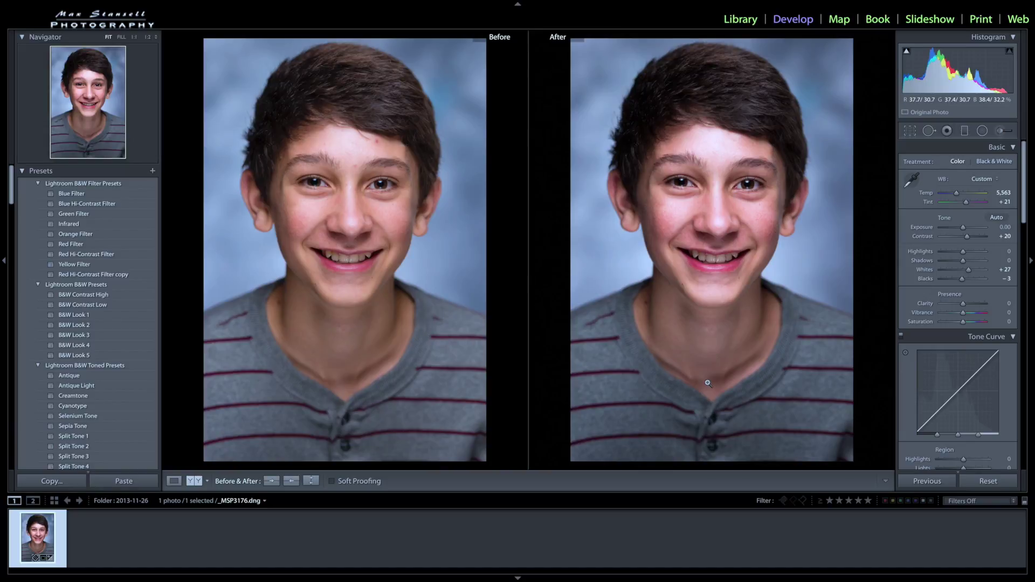
{"action": "key", "text": "y"}
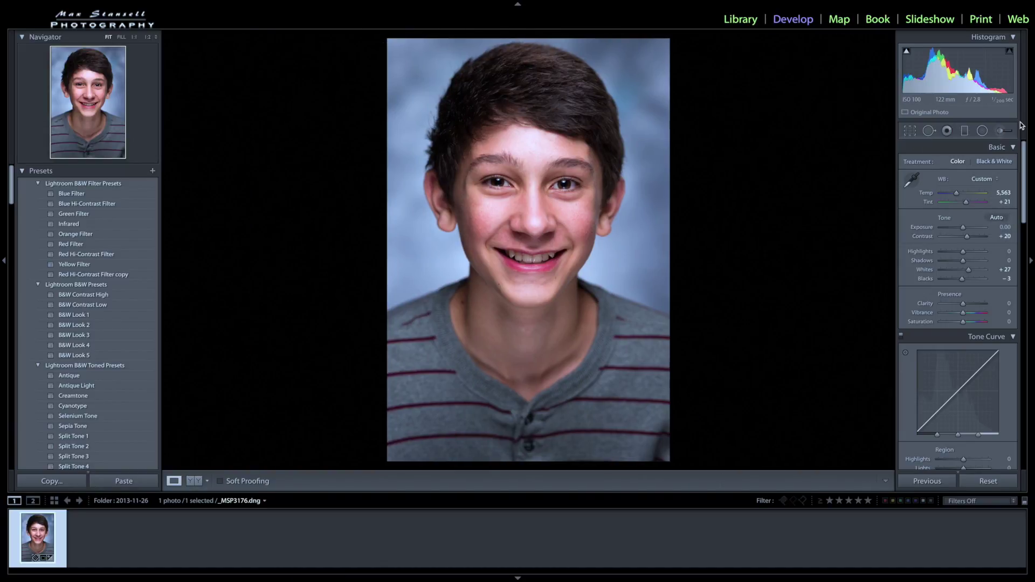
{"action": "left_click", "coordinate": [1004, 130]}
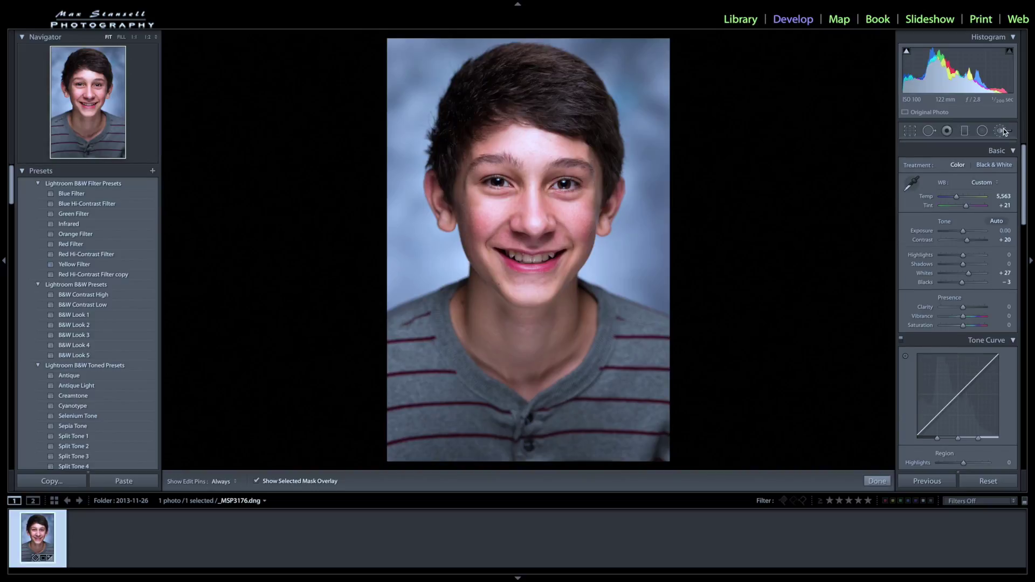
{"action": "left_click", "coordinate": [486, 302]}
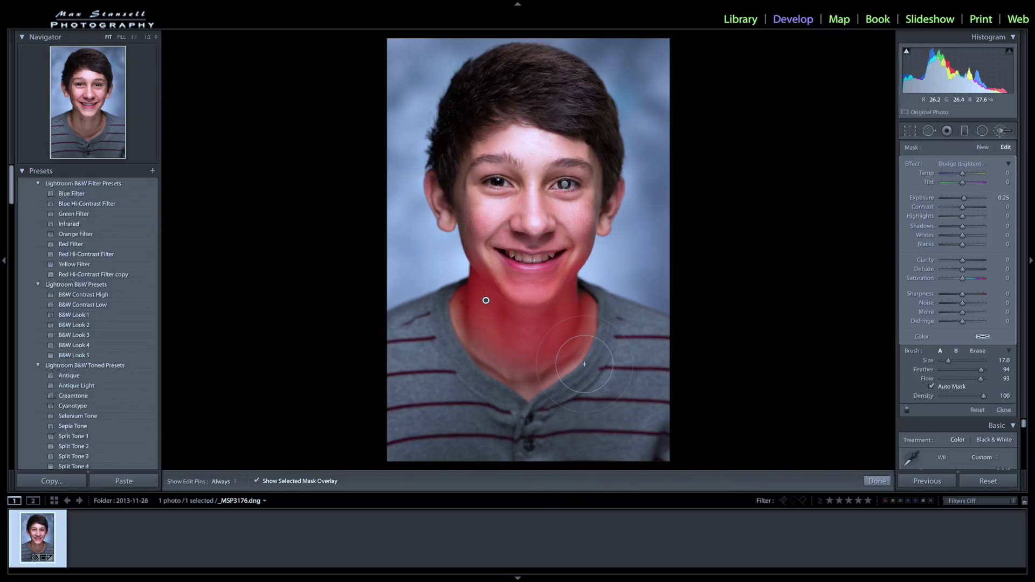
{"action": "left_click", "coordinate": [877, 481]}
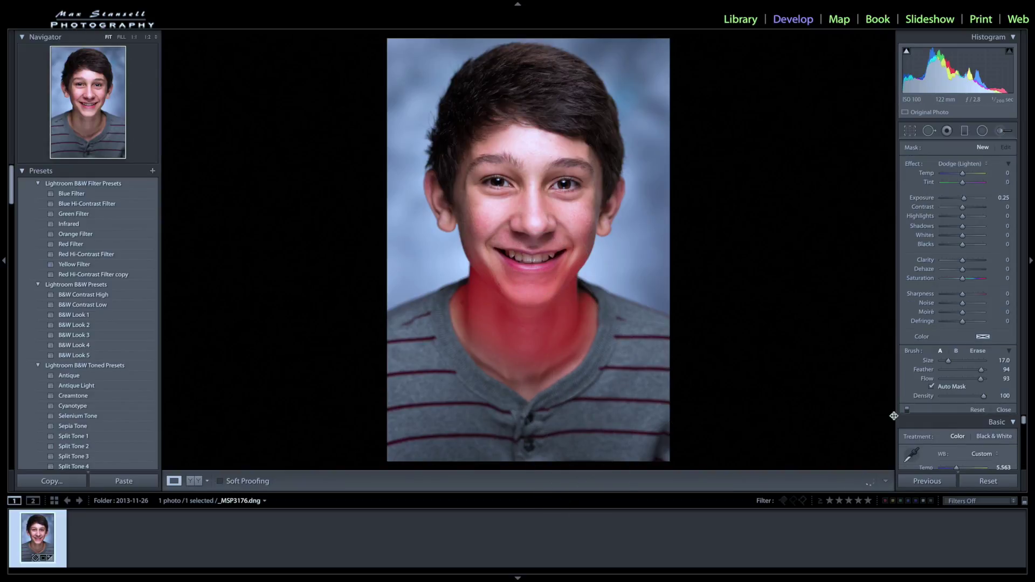
{"action": "left_click", "coordinate": [1002, 131]}
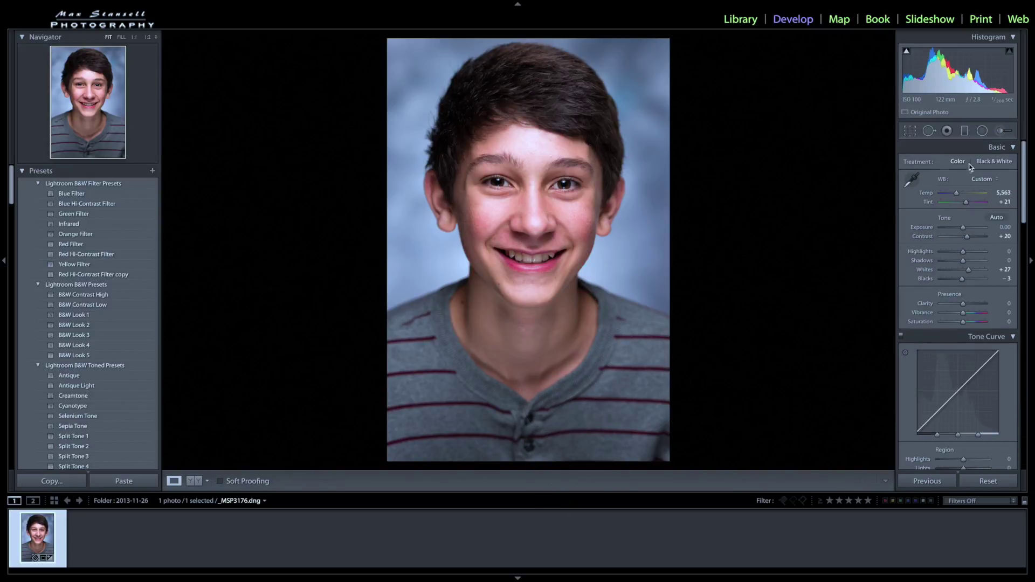
Brush Teeth Whitening over the boy's teeth with a new adjustment at brush Size 9.
{"action": "left_click", "coordinate": [521, 249]}
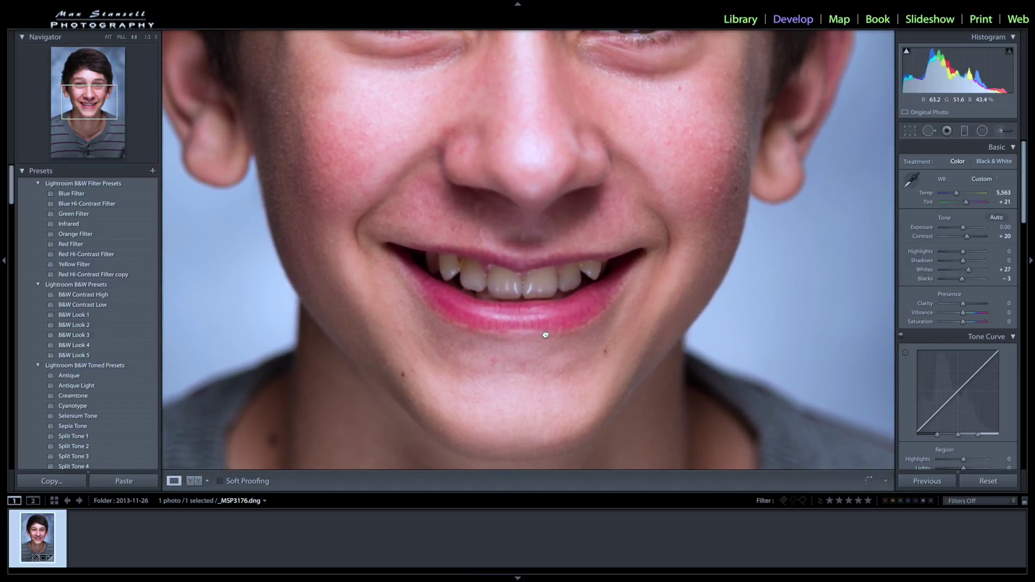
{"action": "left_click", "coordinate": [1001, 131]}
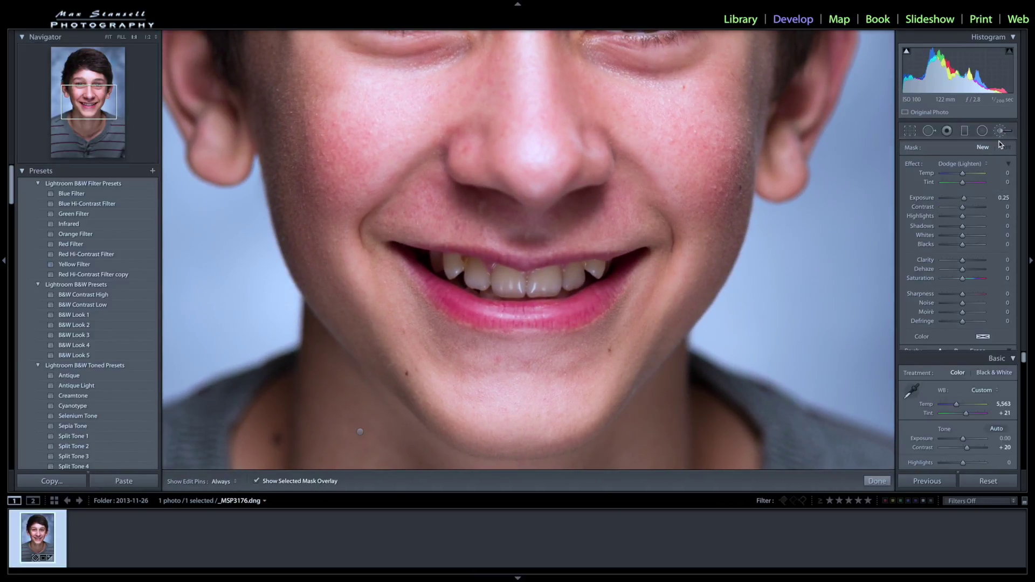
{"action": "left_click", "coordinate": [987, 168]}
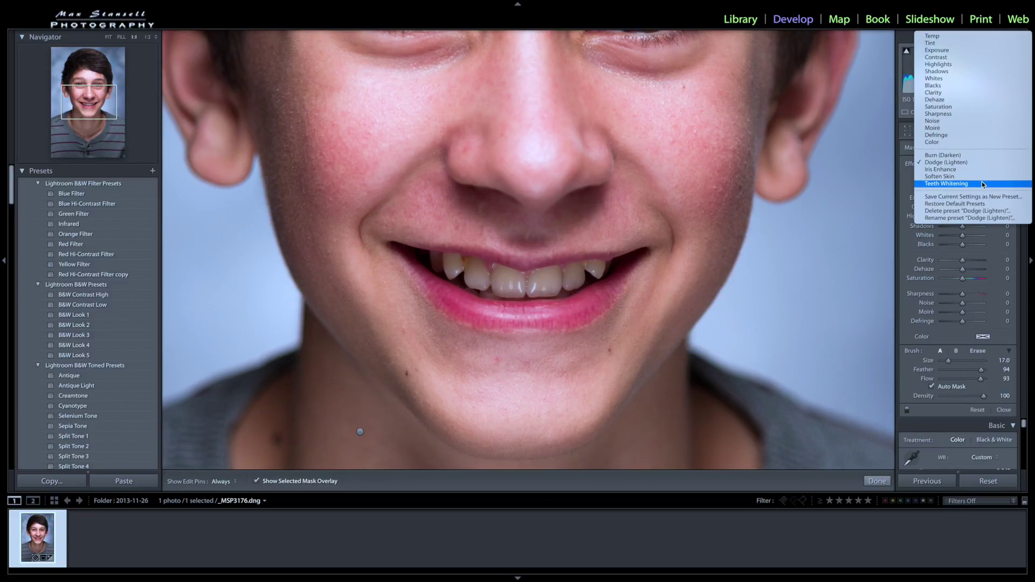
{"action": "left_click", "coordinate": [982, 184]}
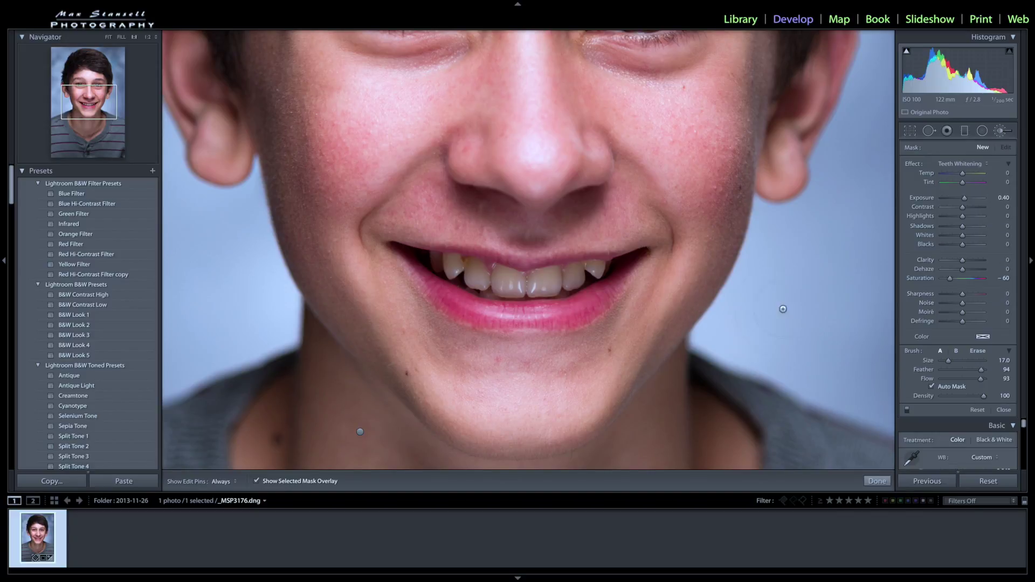
{"action": "scroll", "coordinate": [533, 287], "scroll_direction": "down", "scroll_amount": 4}
{"action": "key", "text": "h"}
{"action": "left_click_drag", "start_coordinate": [440, 271], "coordinate": [458, 262]}
{"action": "mouse_move", "coordinate": [512, 281]}
{"action": "left_mouse_down"}
{"action": "mouse_move", "coordinate": [555, 284]}
{"action": "mouse_move", "coordinate": [604, 268]}
{"action": "left_mouse_up"}
{"action": "key", "text": "h"}
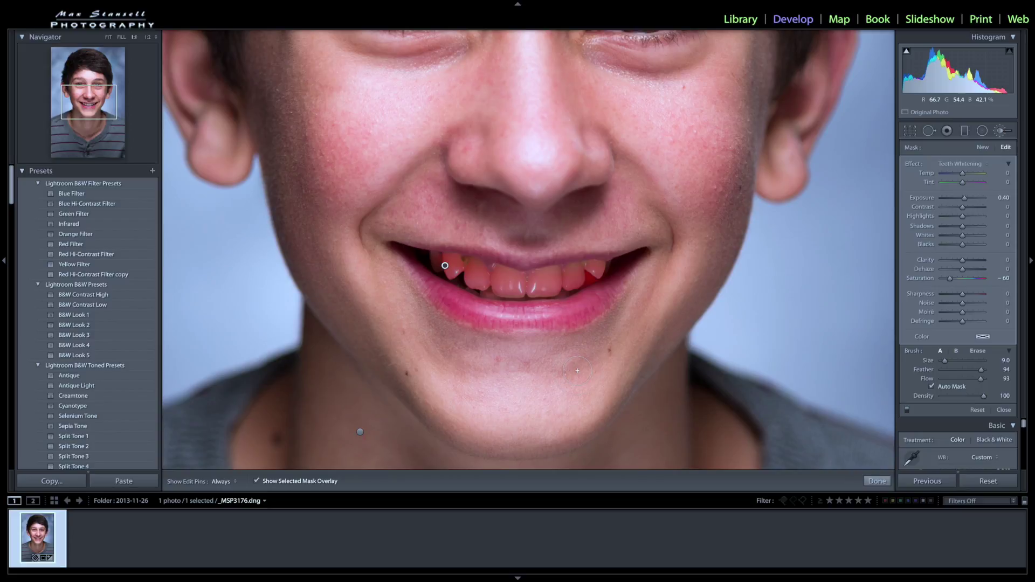
{"action": "left_click", "coordinate": [876, 481]}
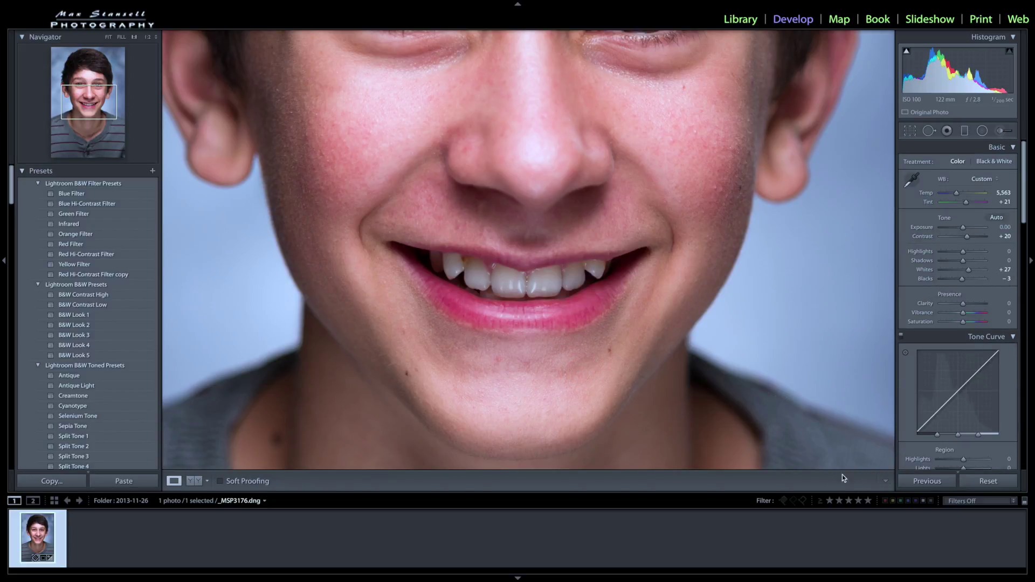
Compare the whole portrait before and after, and review the Adjustment Brush pins and settings.
{"action": "left_click", "coordinate": [677, 272]}
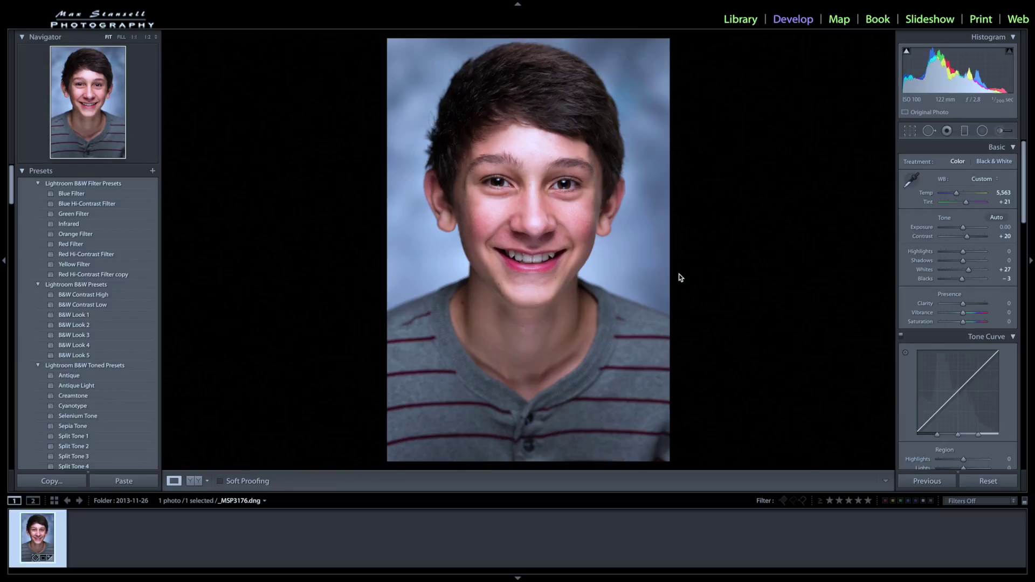
{"action": "key", "text": "y"}
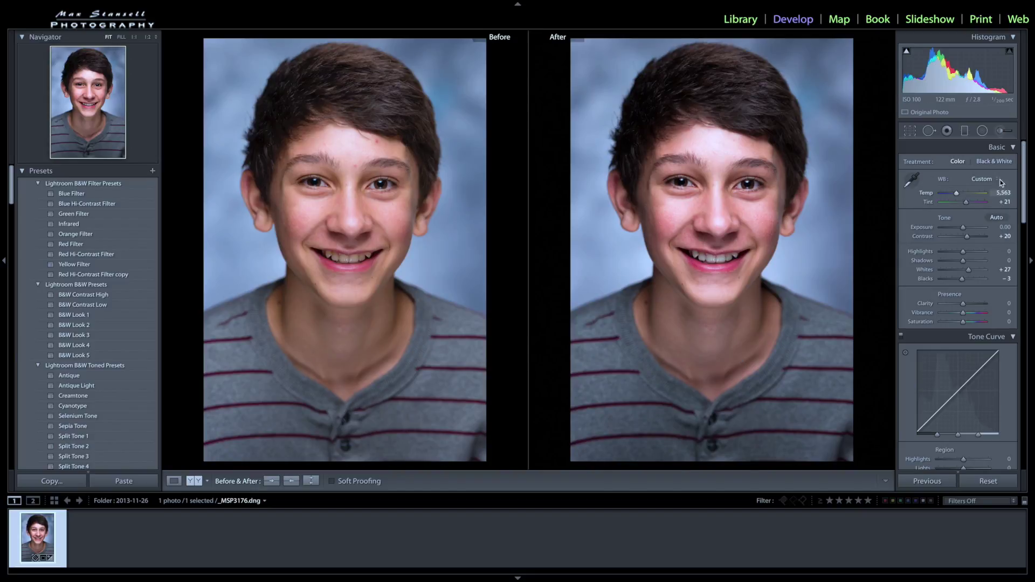
{"action": "left_click", "coordinate": [1001, 131]}
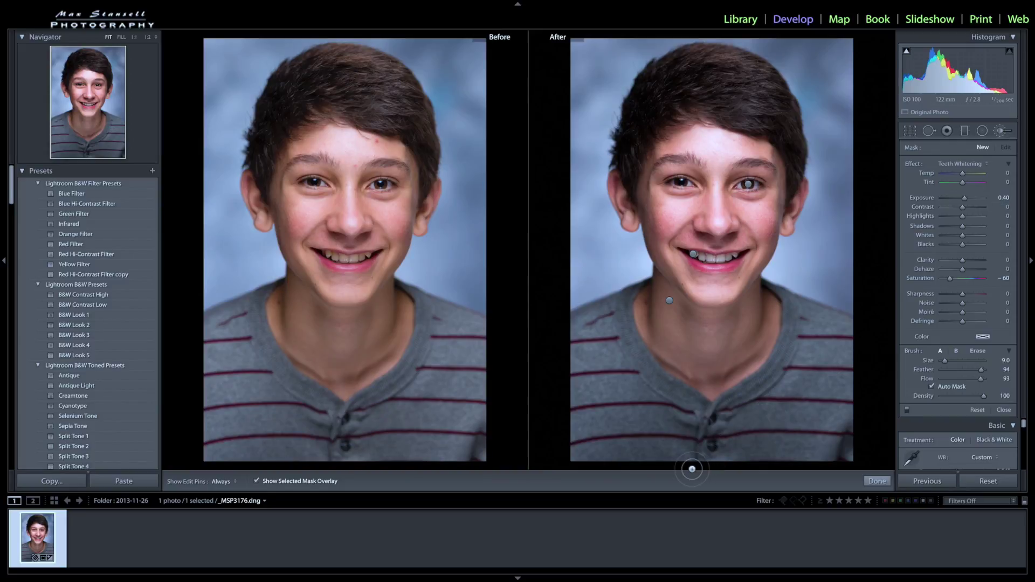
{"action": "key", "text": "y"}
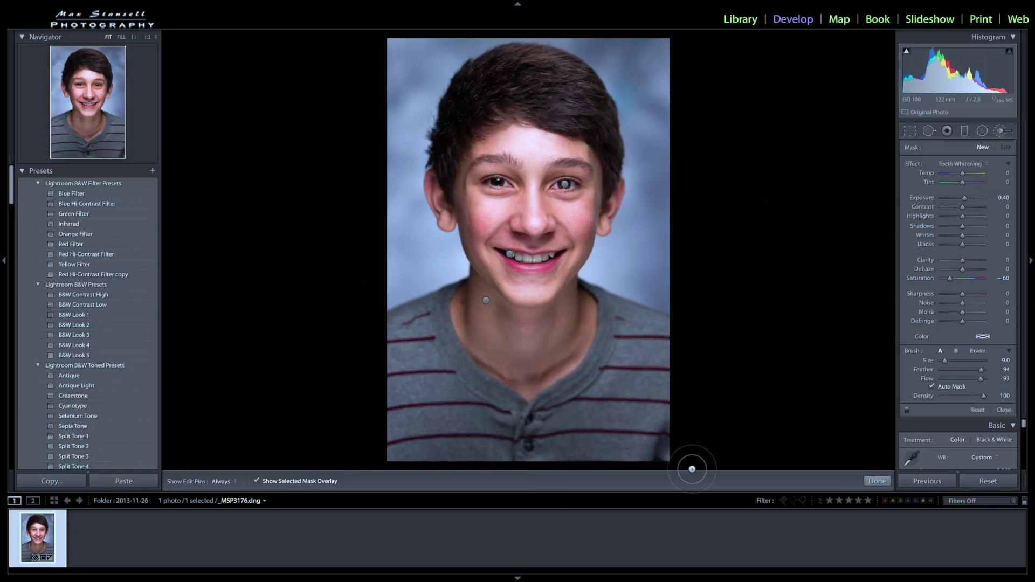
{"action": "left_click", "coordinate": [877, 481]}
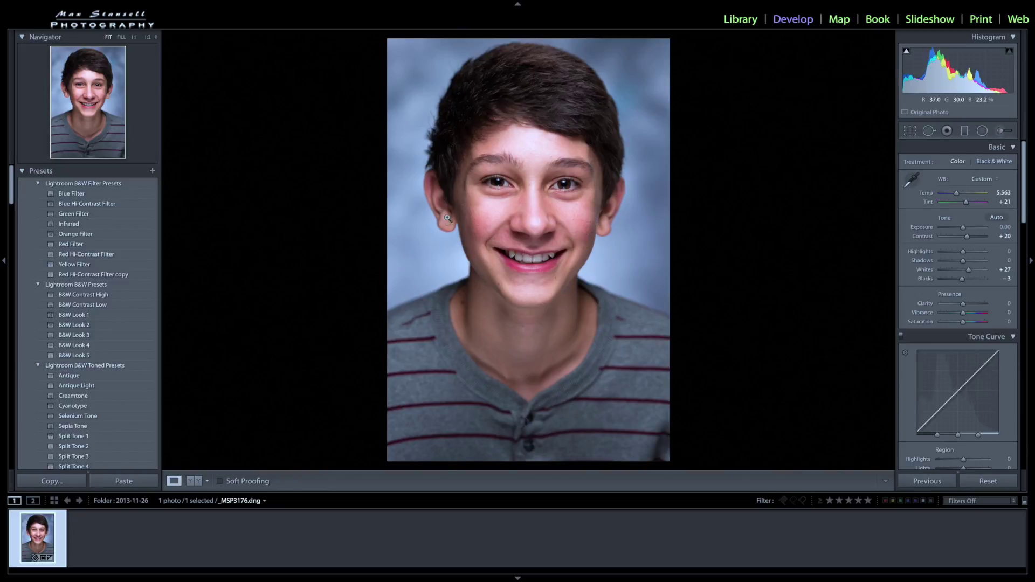
{"action": "left_click", "coordinate": [1000, 131]}
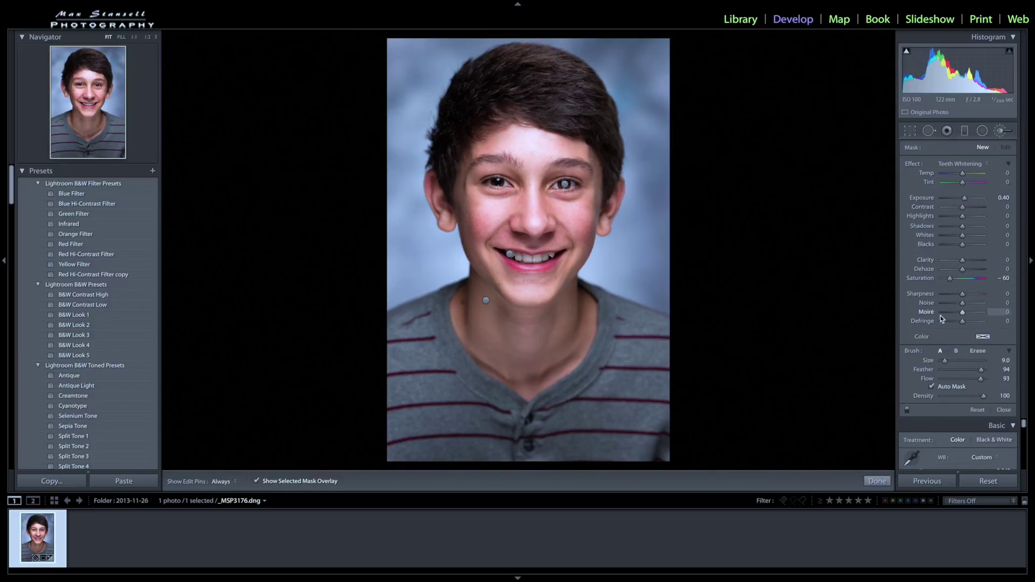
Brush Dodge (Lighten) over the shadowed outer edges of both of the boy's cheeks with a new adjustment at brush Size 8.
{"action": "left_click", "coordinate": [987, 165]}
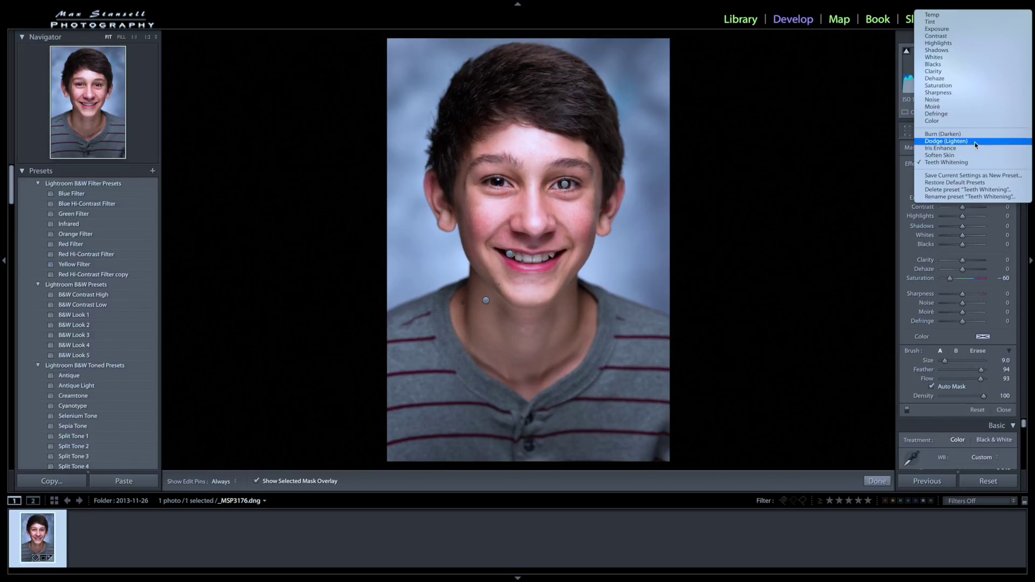
{"action": "left_click", "coordinate": [975, 143]}
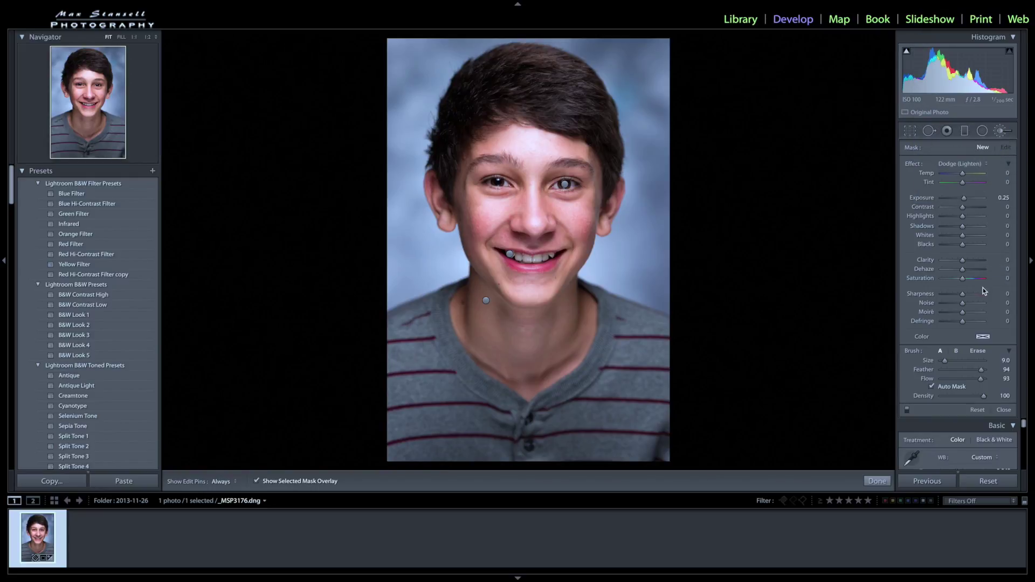
{"action": "scroll", "coordinate": [467, 237], "scroll_direction": "down", "scroll_amount": 6}
{"action": "scroll", "coordinate": [471, 237], "scroll_direction": "up", "scroll_amount": 5}
{"action": "key", "text": "h"}
{"action": "mouse_move", "coordinate": [455, 194]}
{"action": "left_mouse_down"}
{"action": "mouse_move", "coordinate": [464, 239]}
{"action": "mouse_move", "coordinate": [486, 272]}
{"action": "left_mouse_up"}
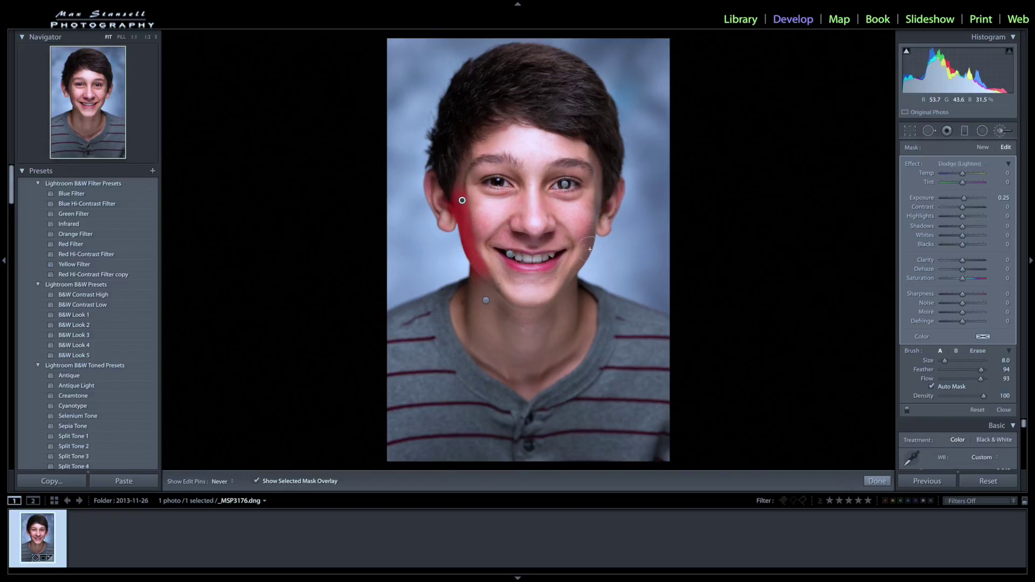
{"action": "mouse_move", "coordinate": [570, 268]}
{"action": "left_mouse_down"}
{"action": "mouse_move", "coordinate": [599, 227]}
{"action": "mouse_move", "coordinate": [586, 242]}
{"action": "left_mouse_up"}
{"action": "key", "text": "h"}
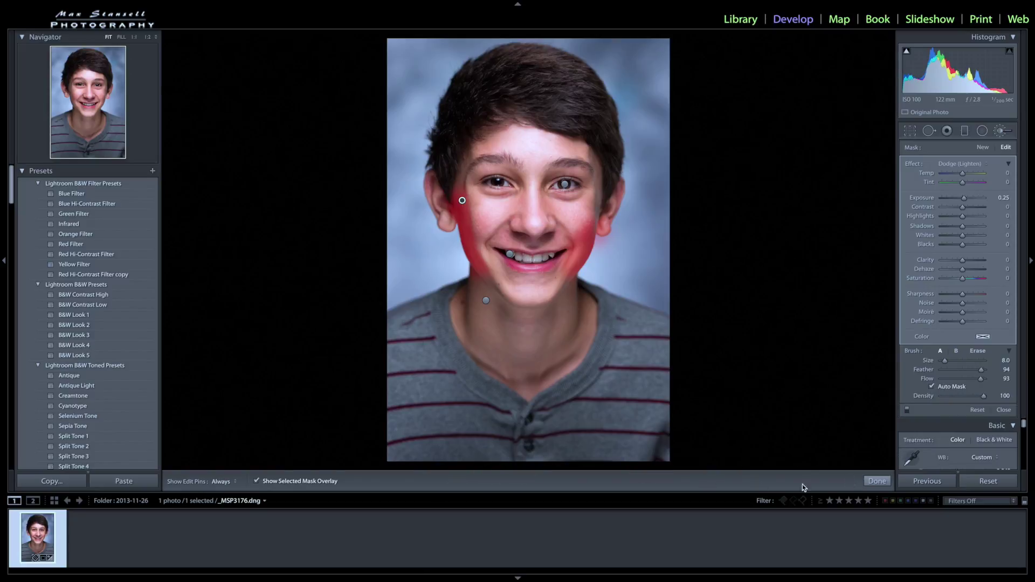
{"action": "left_click", "coordinate": [875, 481]}
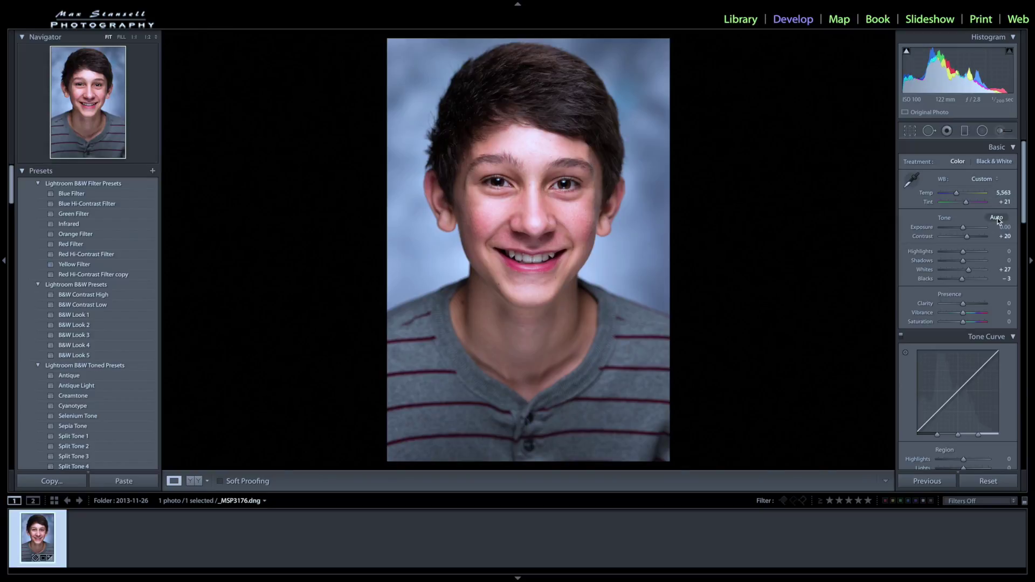
Reselect the Dodge adjustment on the cheeks, raise its Exposure slightly, and finish the brush edits.
{"action": "left_click", "coordinate": [1000, 130]}
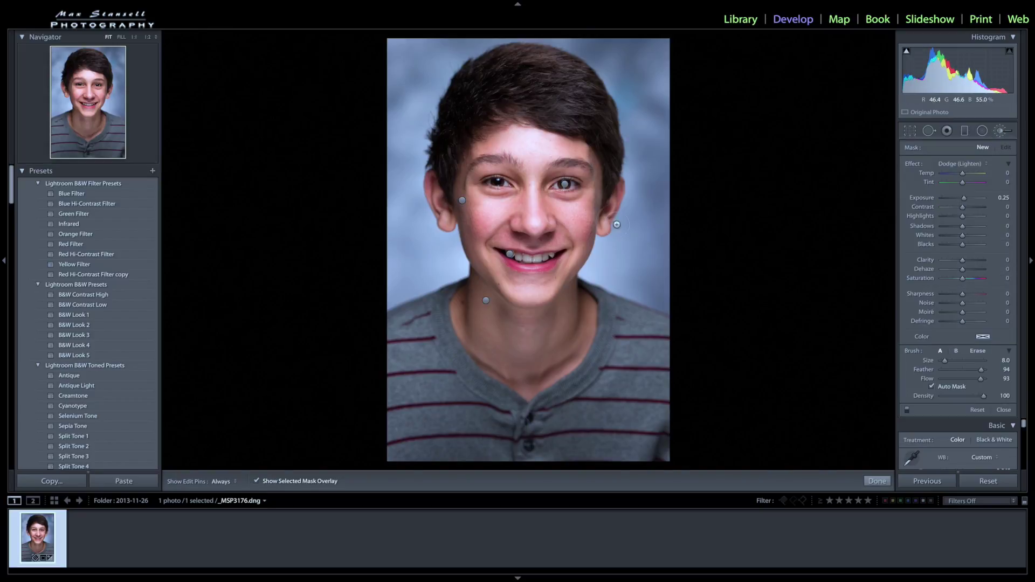
{"action": "left_click", "coordinate": [462, 201]}
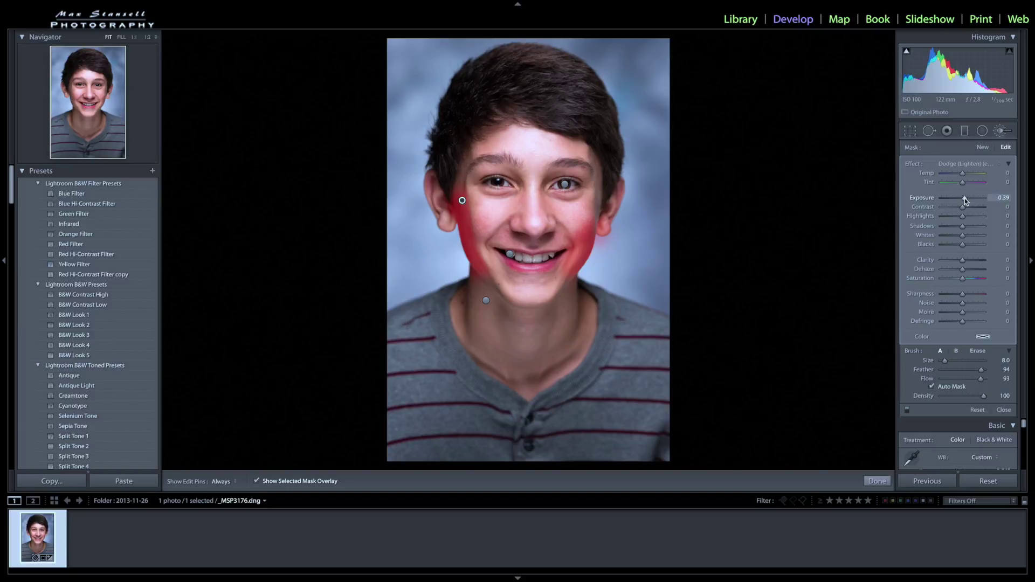
{"action": "left_click_drag", "start_coordinate": [964, 199], "coordinate": [966, 199]}
{"action": "left_click", "coordinate": [875, 482]}
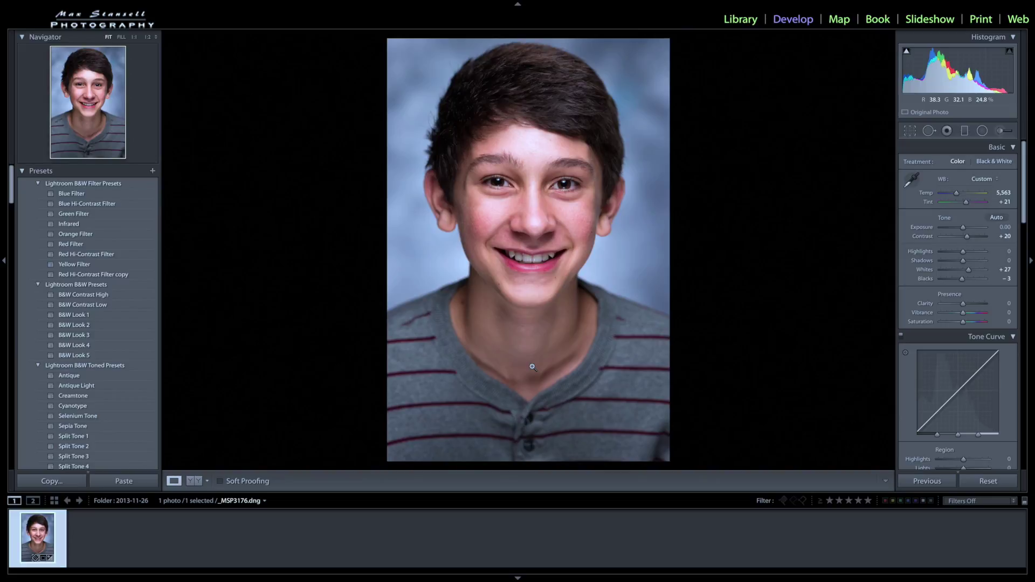
Examine the Edit In choices for sending the portrait to external editors and plug-ins such as Viveza 2.
{"action": "right_click", "coordinate": [516, 251]}
{"action": "mouse_move", "coordinate": [522, 255]}
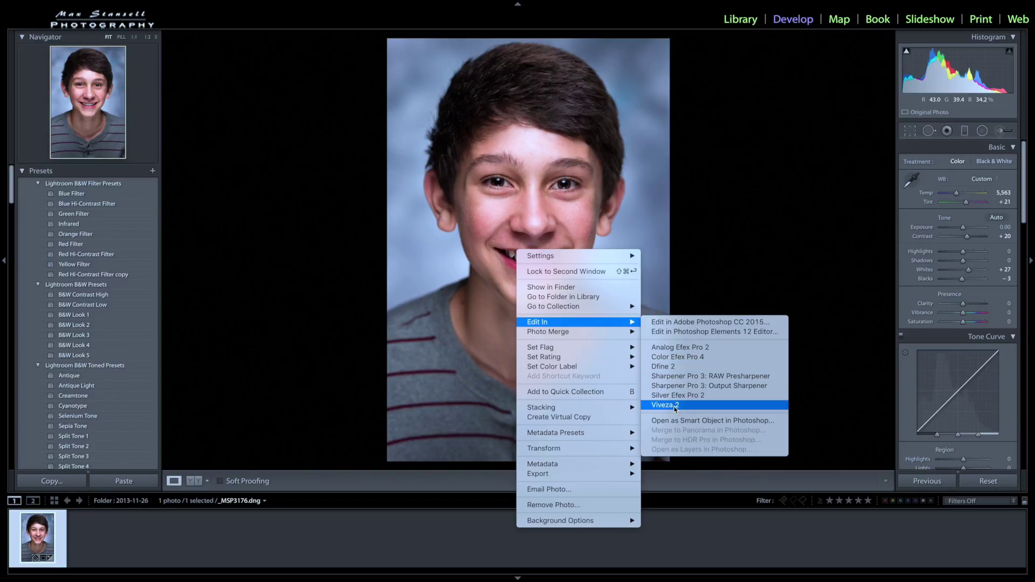
{"action": "left_click", "coordinate": [762, 217]}
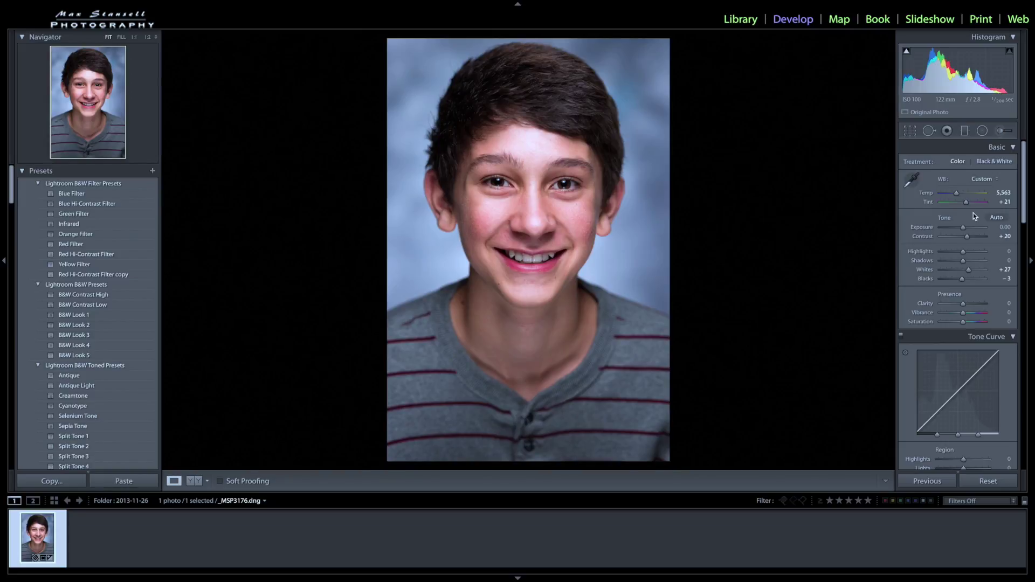
Review the portrait's Develop settings from Basic to Lens Corrections and compare the before and after versions side by side.
{"action": "scroll", "coordinate": [965, 226], "scroll_direction": "up", "scroll_amount": 1}
{"action": "scroll", "coordinate": [965, 225], "scroll_direction": "down", "scroll_amount": 3}
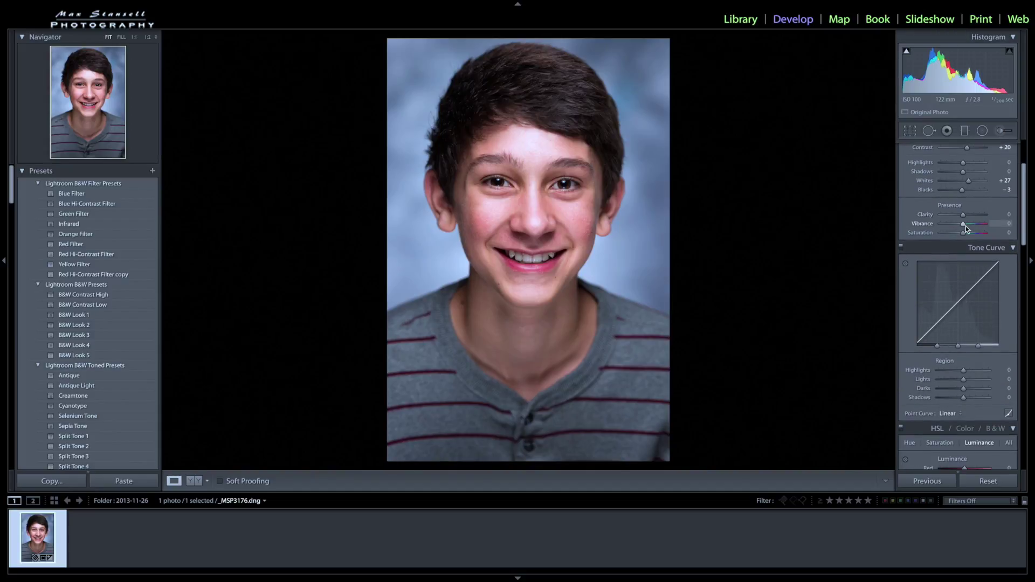
{"action": "scroll", "coordinate": [963, 229], "scroll_direction": "up", "scroll_amount": 3}
{"action": "scroll", "coordinate": [962, 229], "scroll_direction": "down", "scroll_amount": 1}
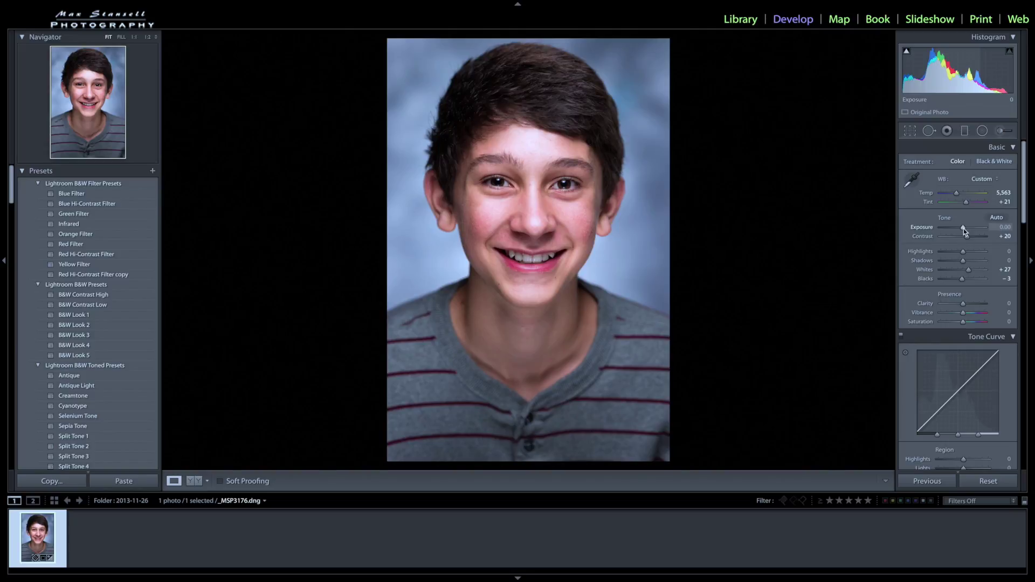
{"action": "key", "text": "y"}
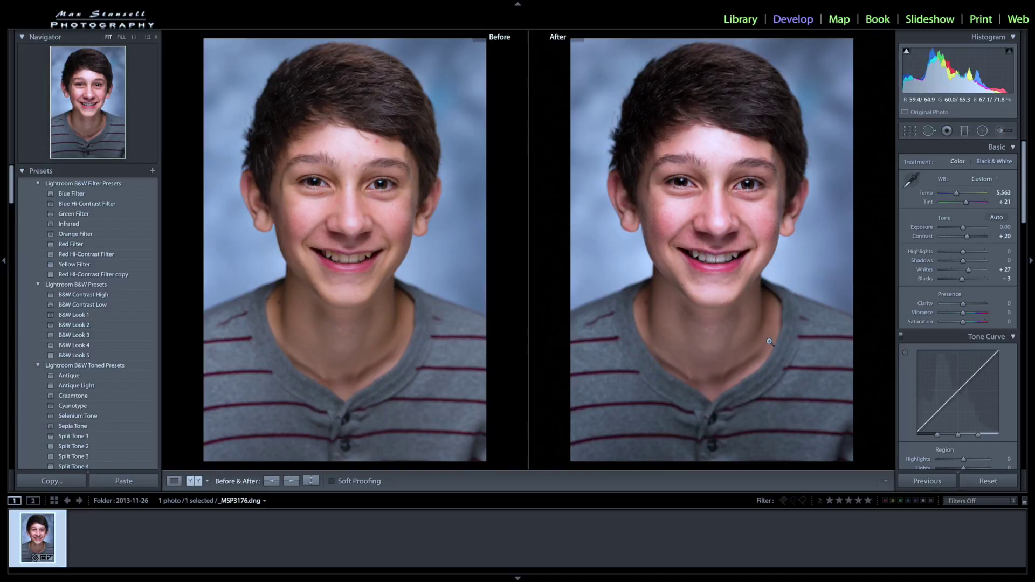
{"action": "scroll", "coordinate": [956, 296], "scroll_direction": "down", "scroll_amount": 5}
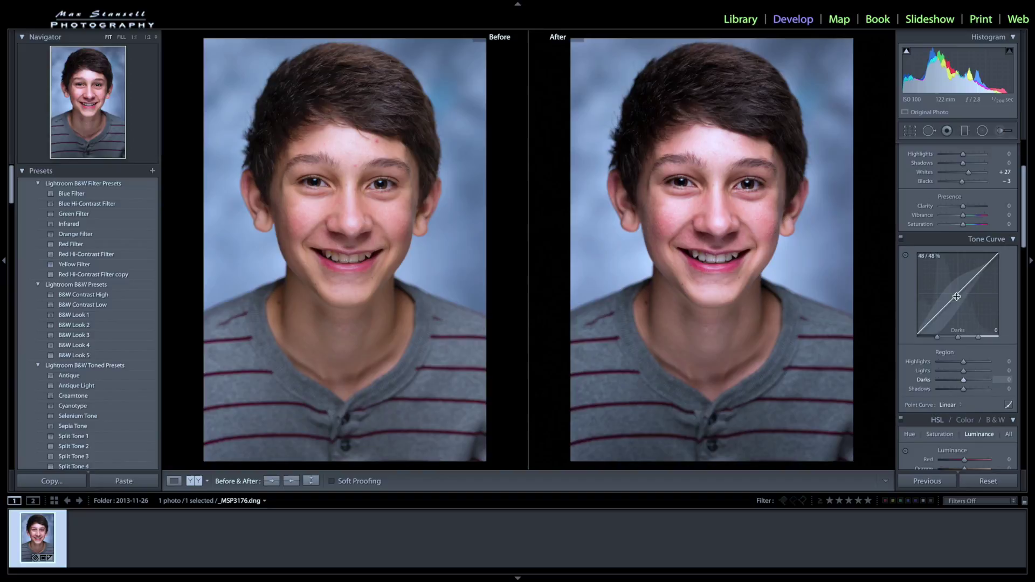
{"action": "scroll", "coordinate": [956, 296], "scroll_direction": "down", "scroll_amount": 10}
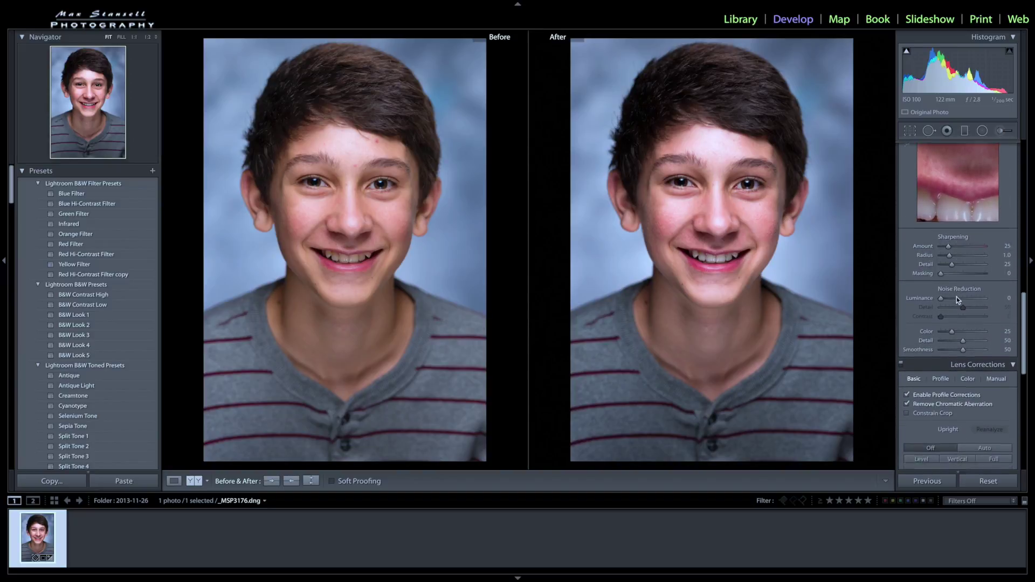
{"action": "scroll", "coordinate": [956, 296], "scroll_direction": "up", "scroll_amount": 15}
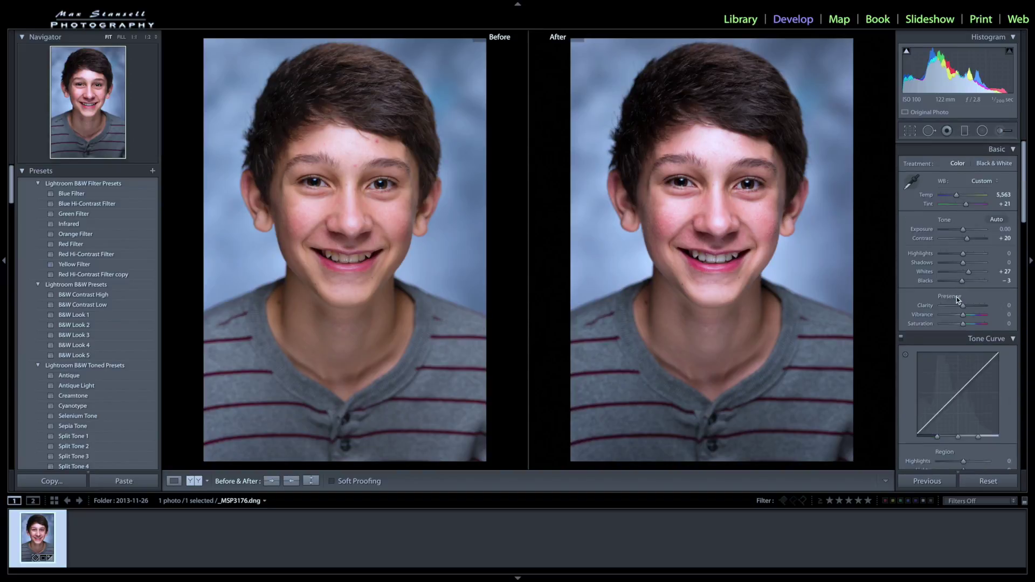